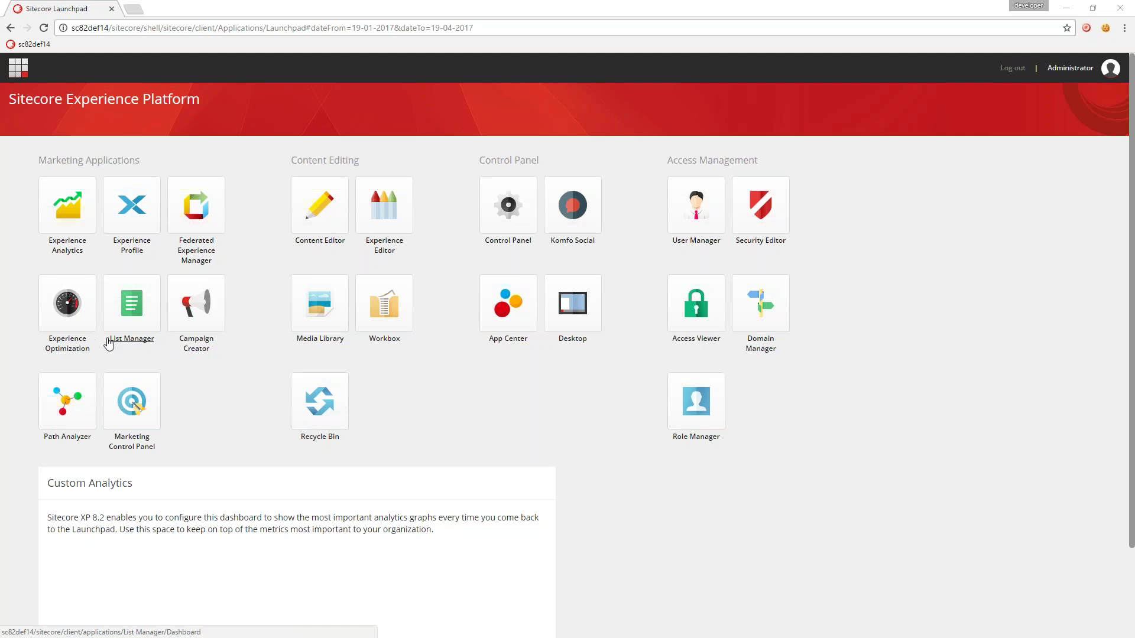
# Step: Open the Content Editor and expand System > Data Exchange > mycrm in the content tree
pyautogui.click(319, 206)
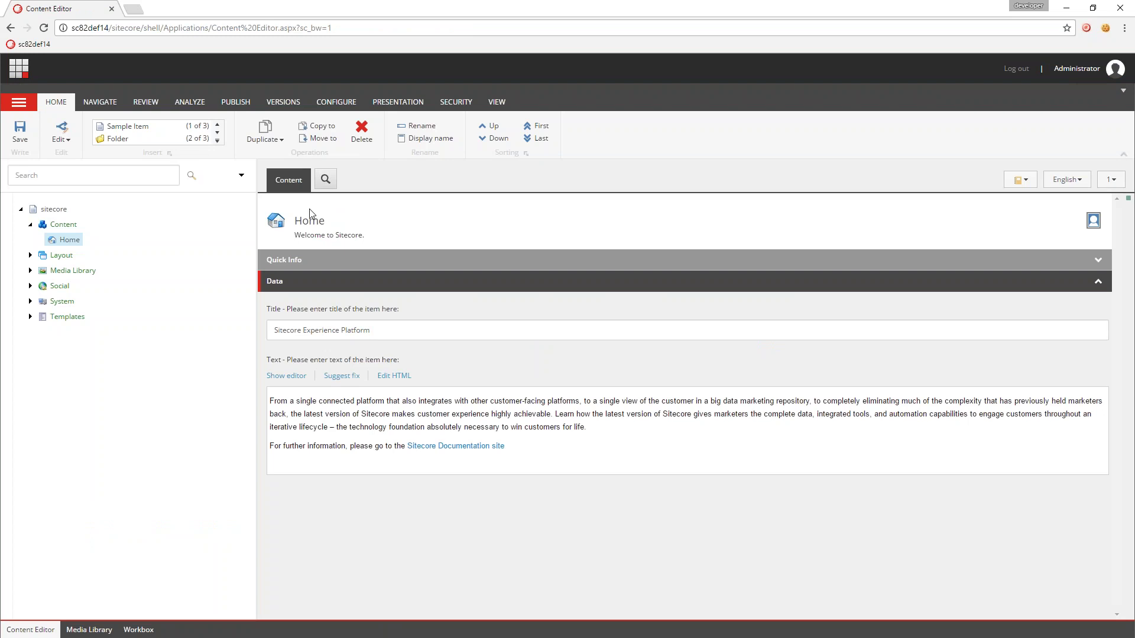
pyautogui.click(30, 301)
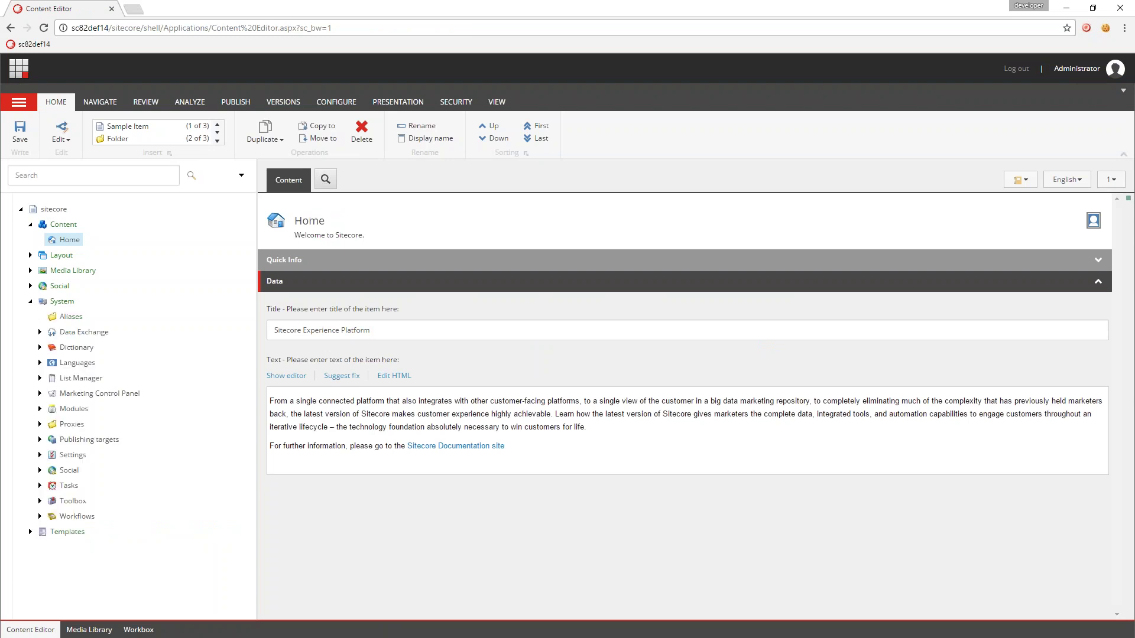
pyautogui.click(40, 331)
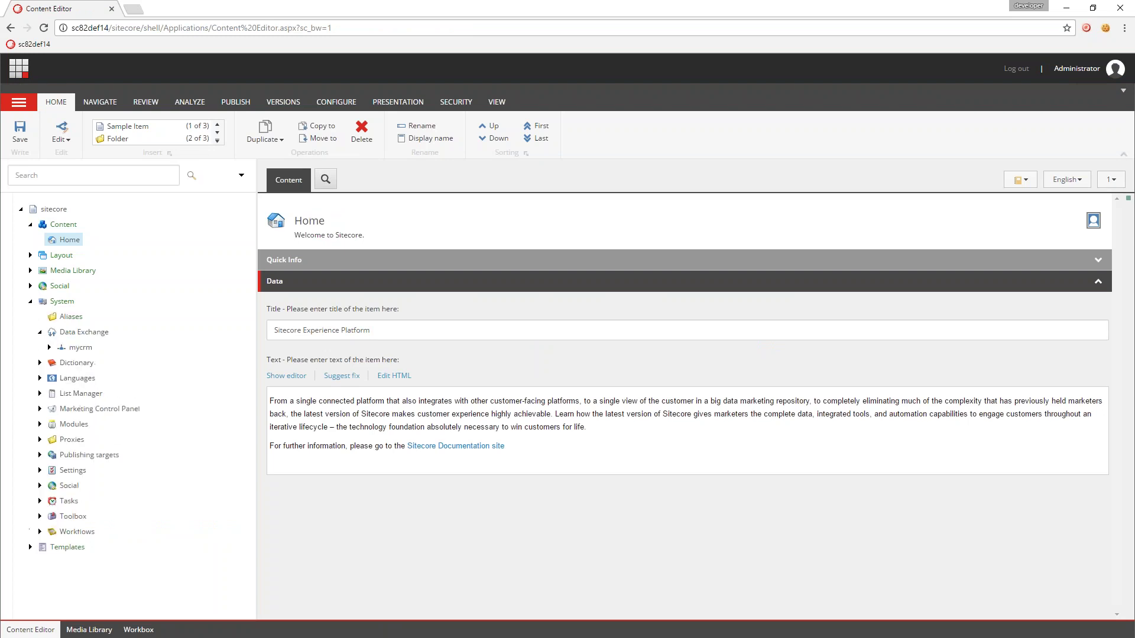
pyautogui.click(49, 347)
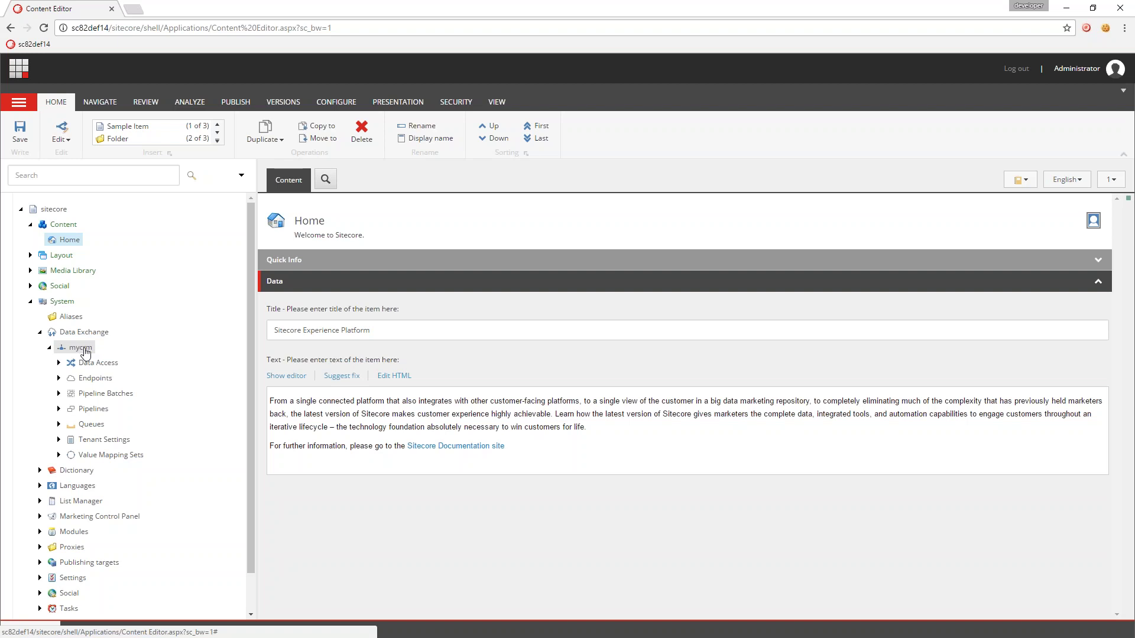
# Step: Peek into mycrm's Pipelines and CRM Campaign Pipelines, then collapse Pipelines again
pyautogui.click(58, 408)
pyautogui.click(68, 425)
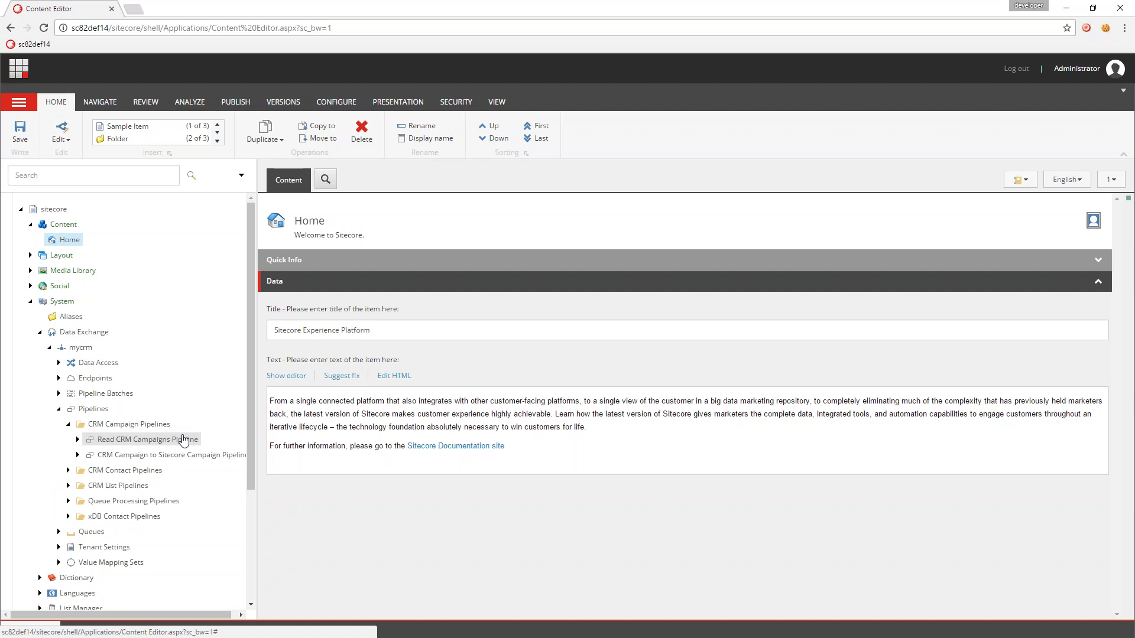
pyautogui.click(58, 409)
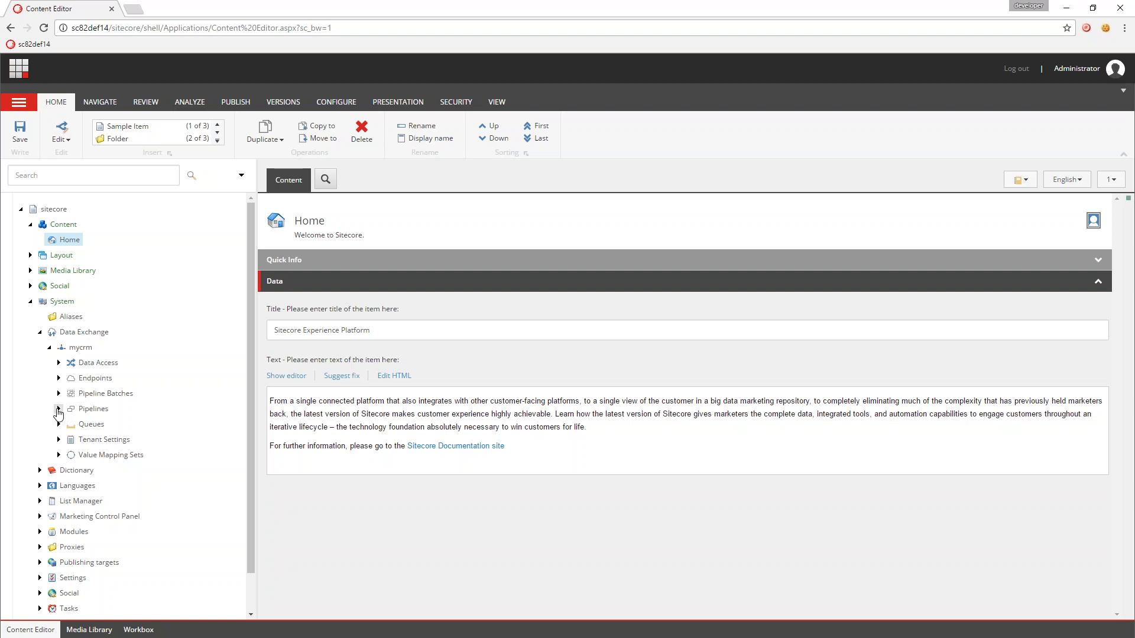
# Step: Expand Templates > Data Exchange > Providers and select the Dynamics CRM template folder
pyautogui.scroll(-2, 109, 515)
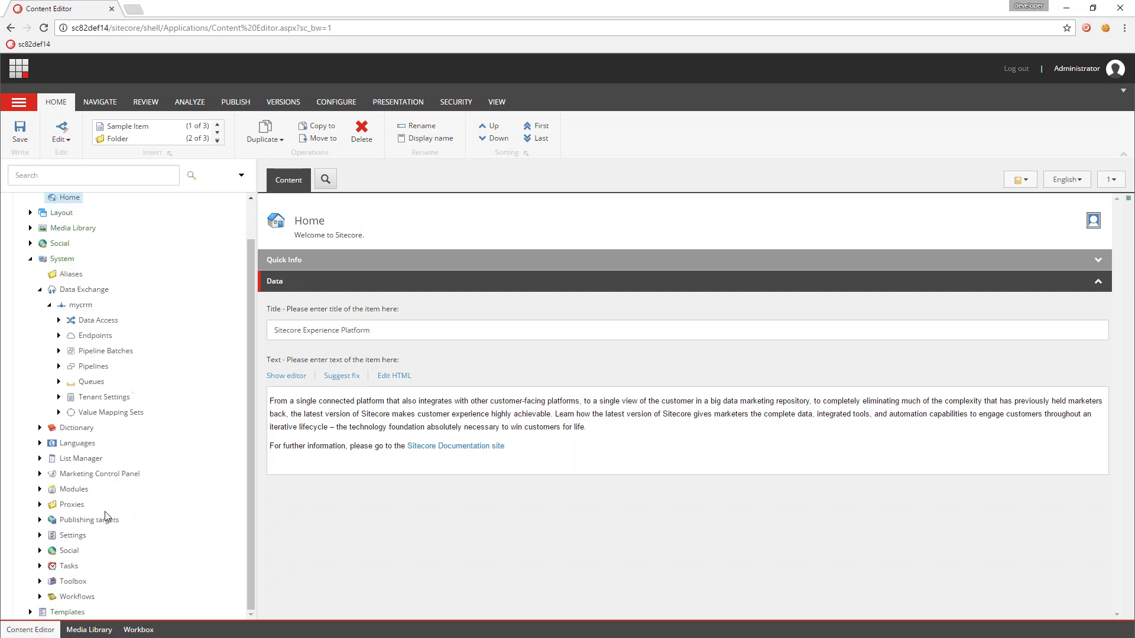
pyautogui.click(30, 611)
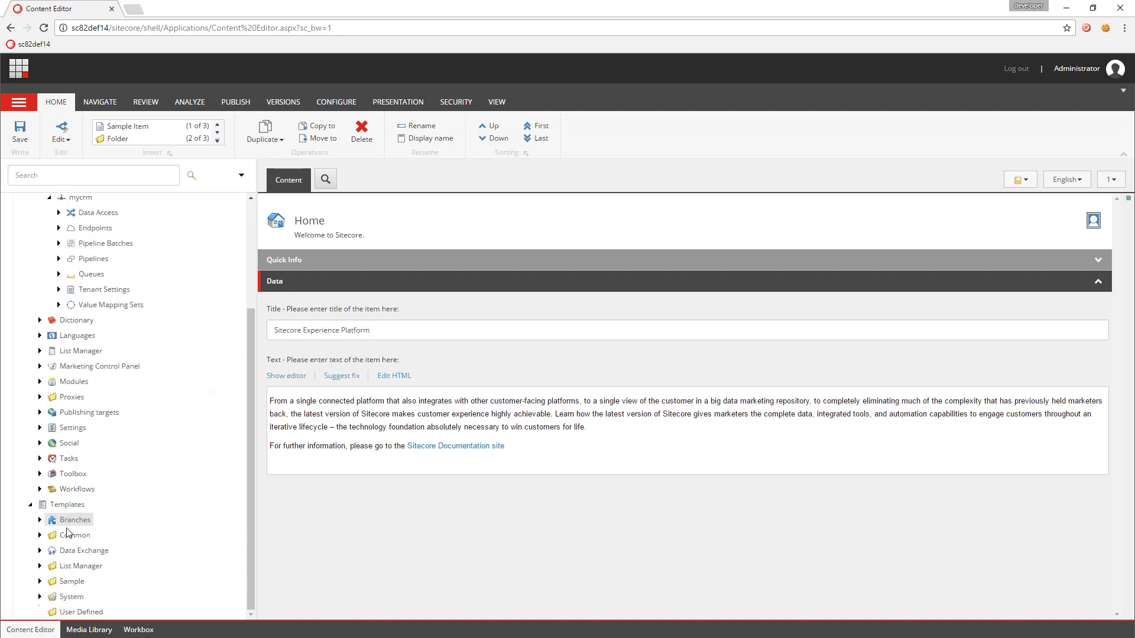
pyautogui.click(40, 550)
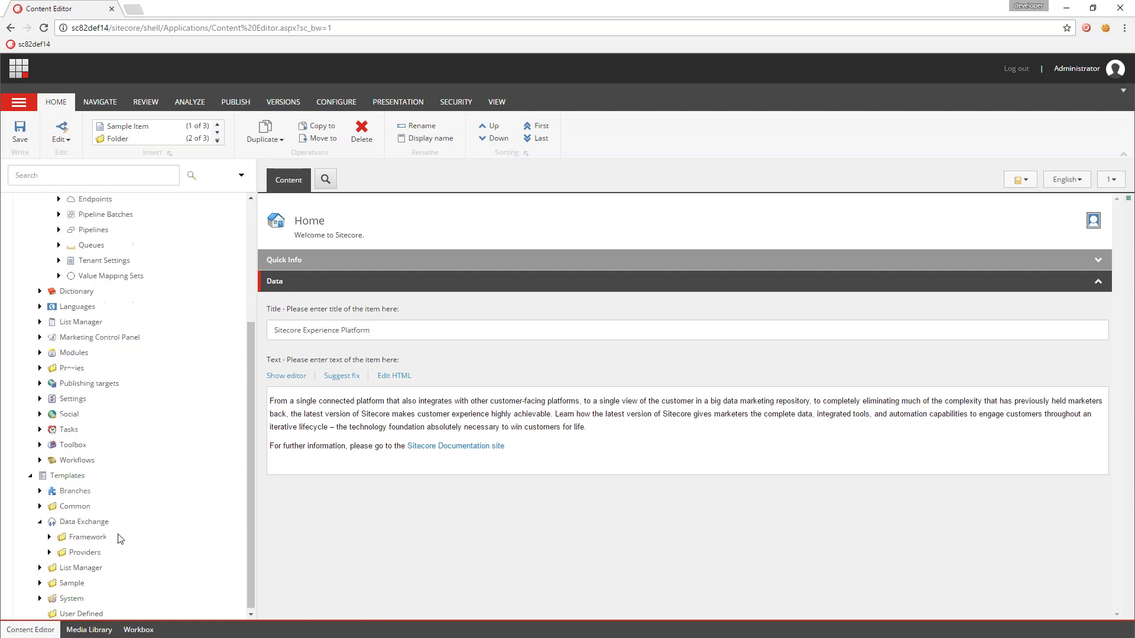
pyautogui.click(48, 550)
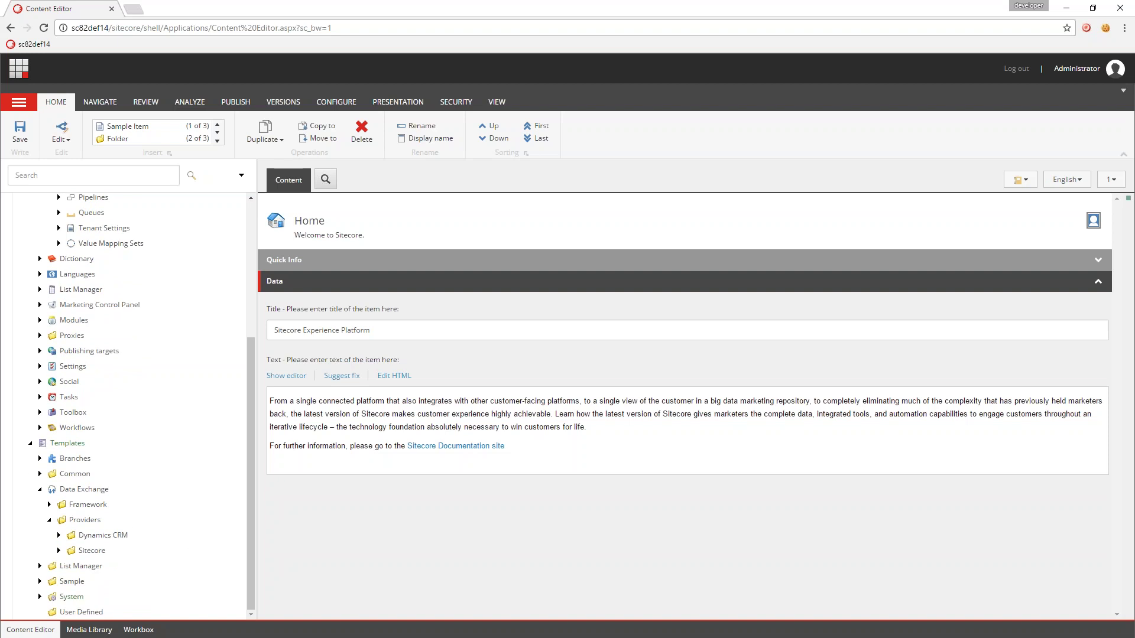
pyautogui.click(58, 536)
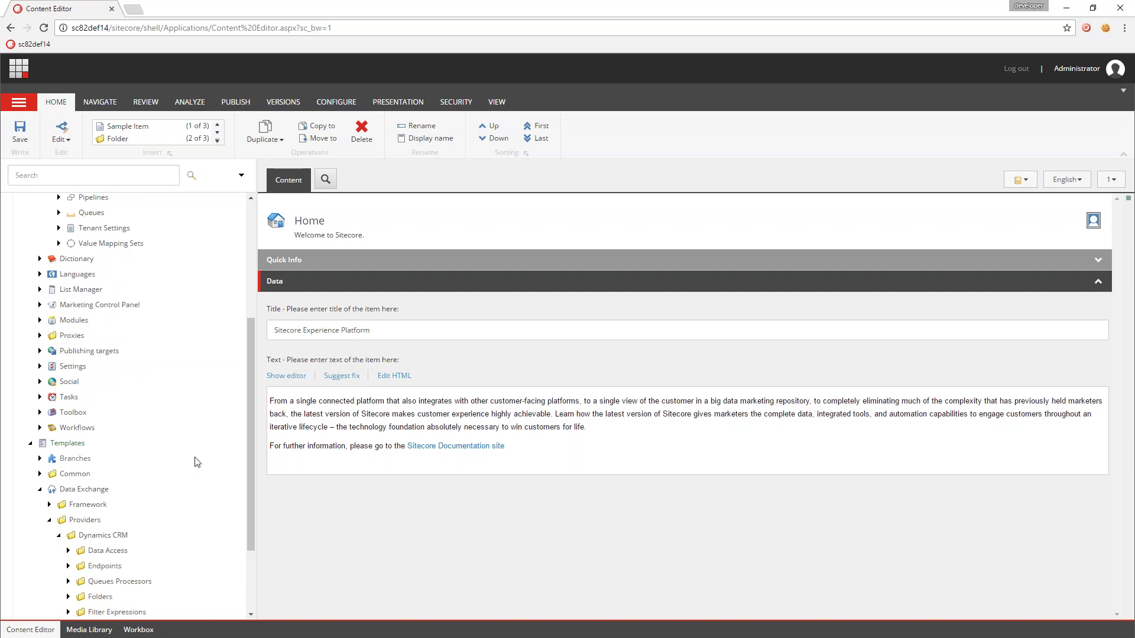
pyautogui.click(121, 427)
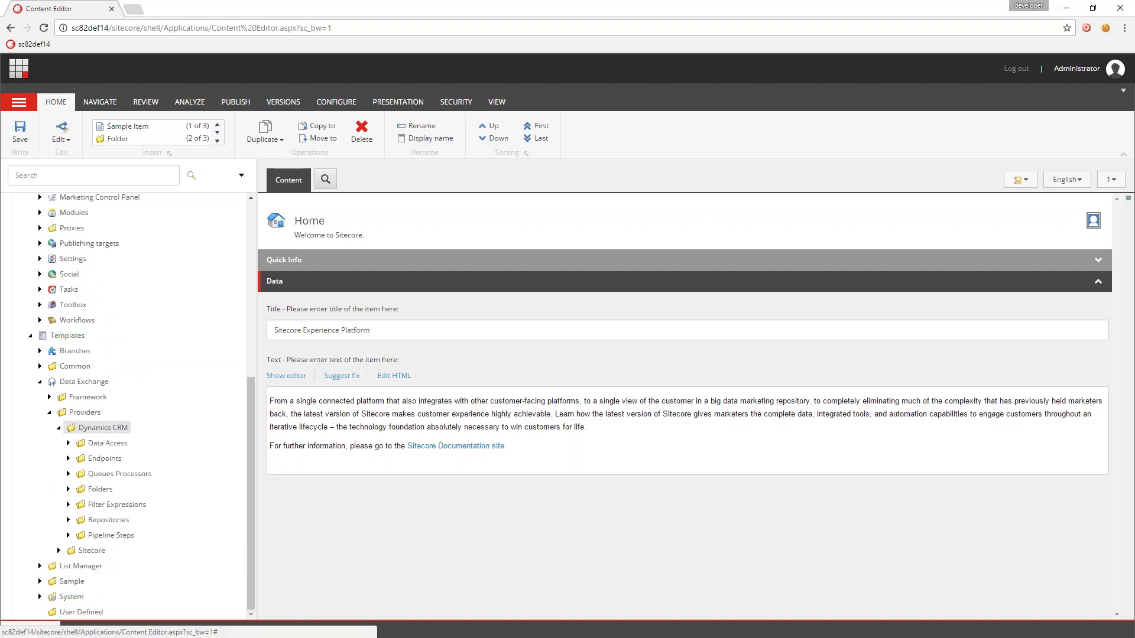
# Step: Browse Dynamics CRM's Data Access, Repositories and Pipeline Steps templates, leaving Folders expanded
pyautogui.click(68, 443)
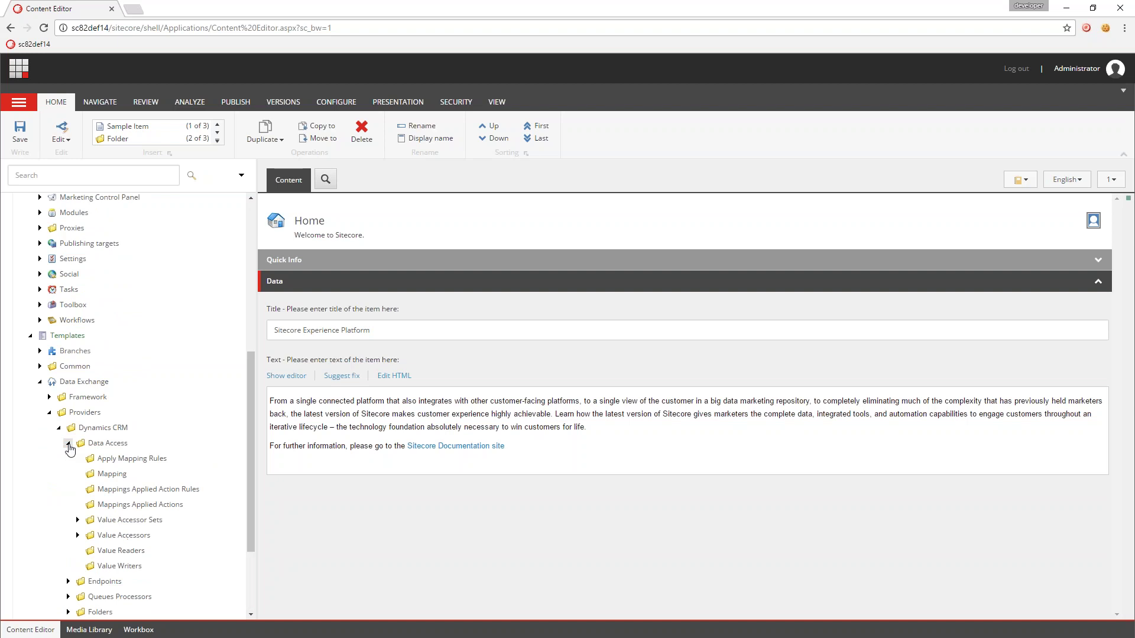
pyautogui.click(68, 443)
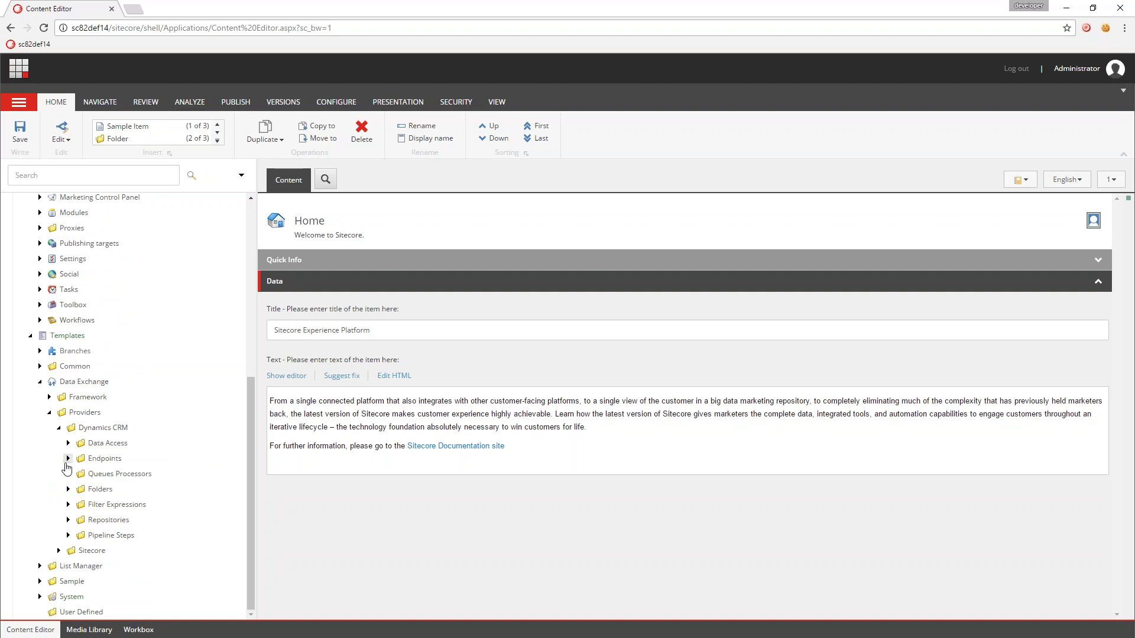
pyautogui.click(68, 489)
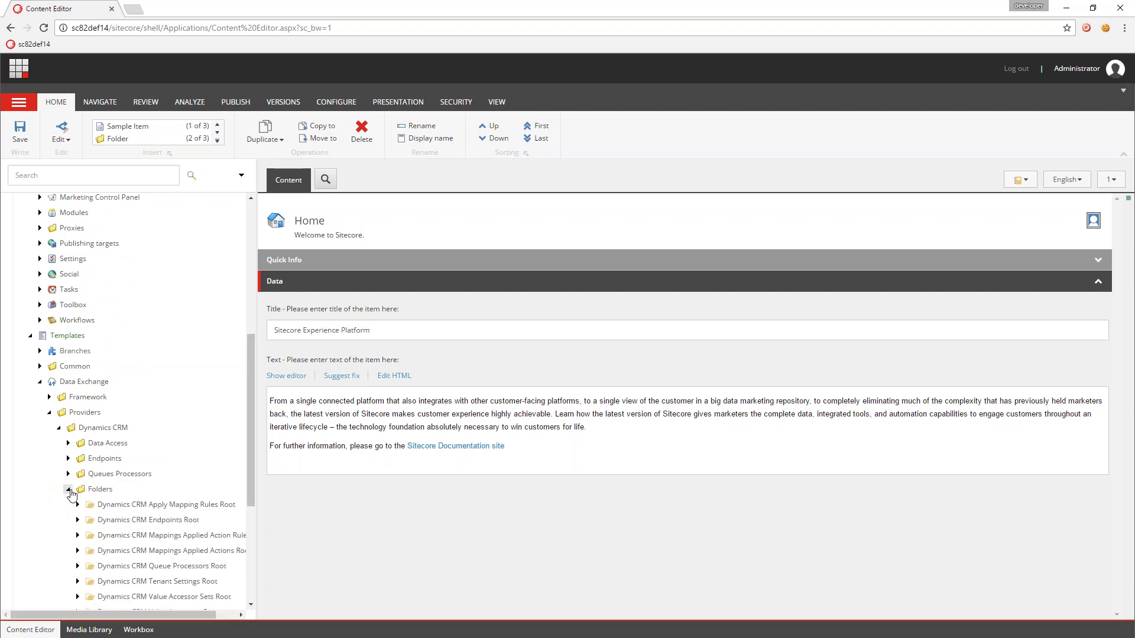
pyautogui.click(68, 490)
pyautogui.click(68, 520)
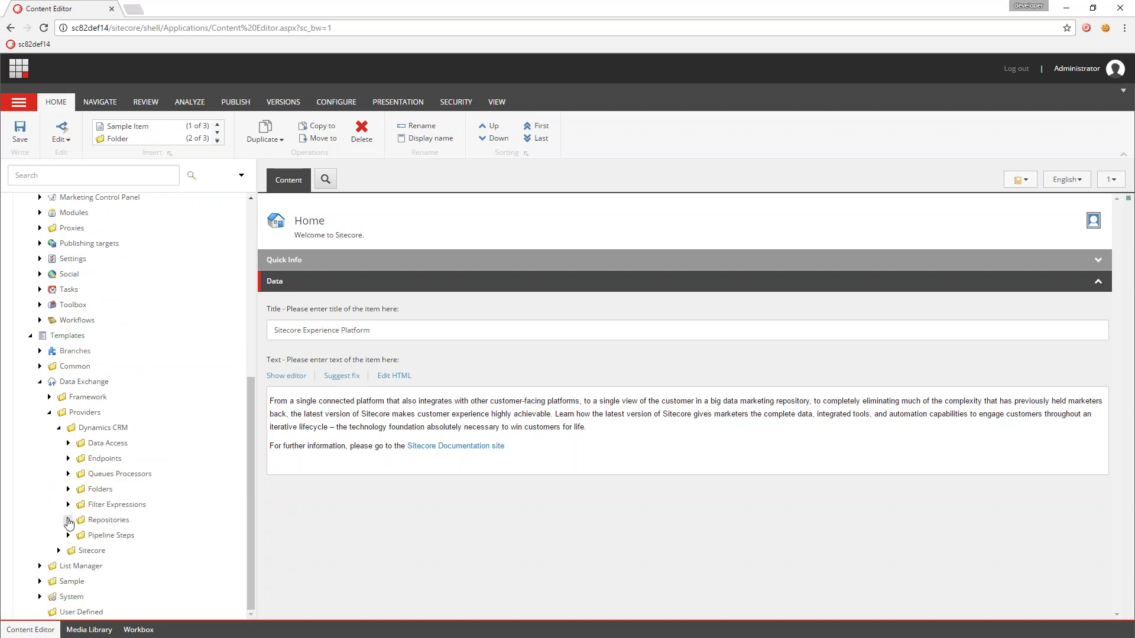
pyautogui.click(68, 520)
pyautogui.click(68, 536)
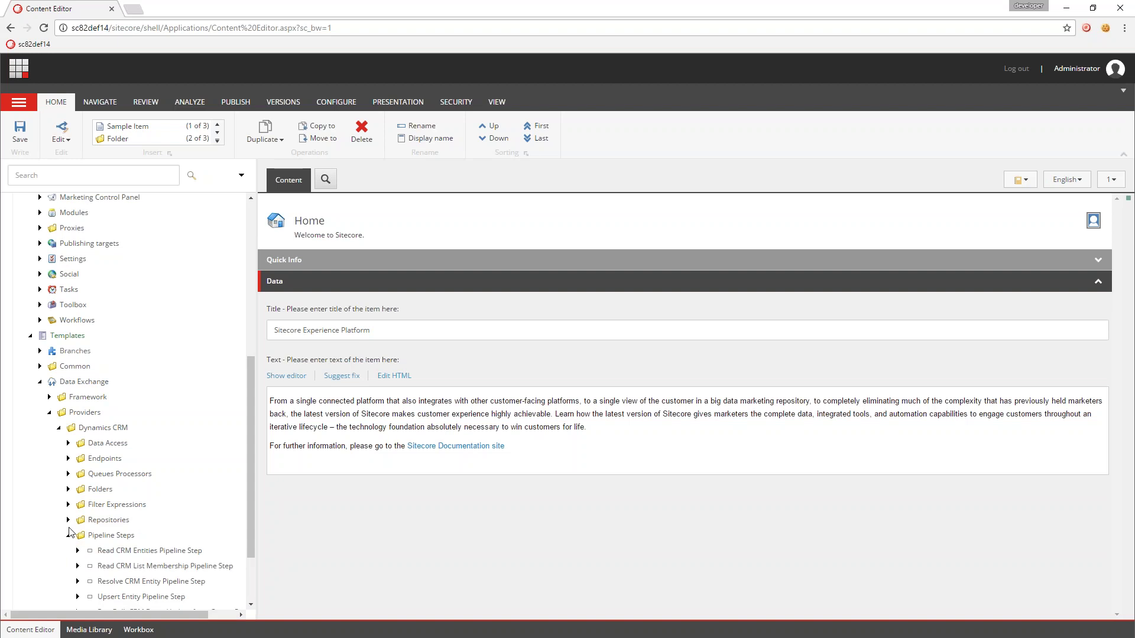
pyautogui.scroll(-3, 168, 552)
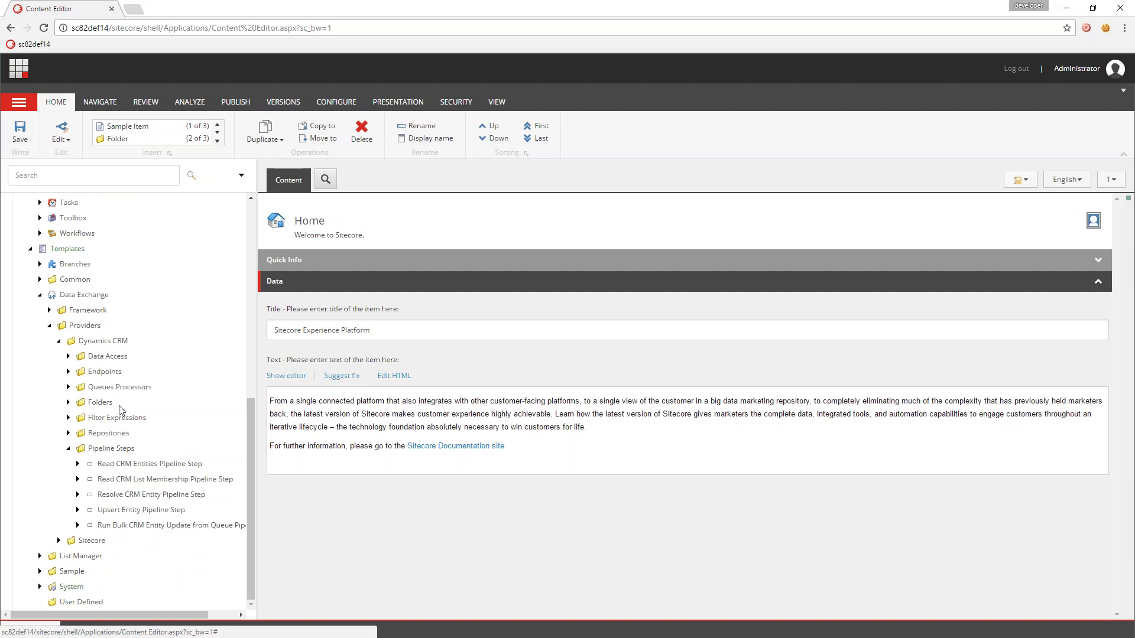
pyautogui.click(68, 402)
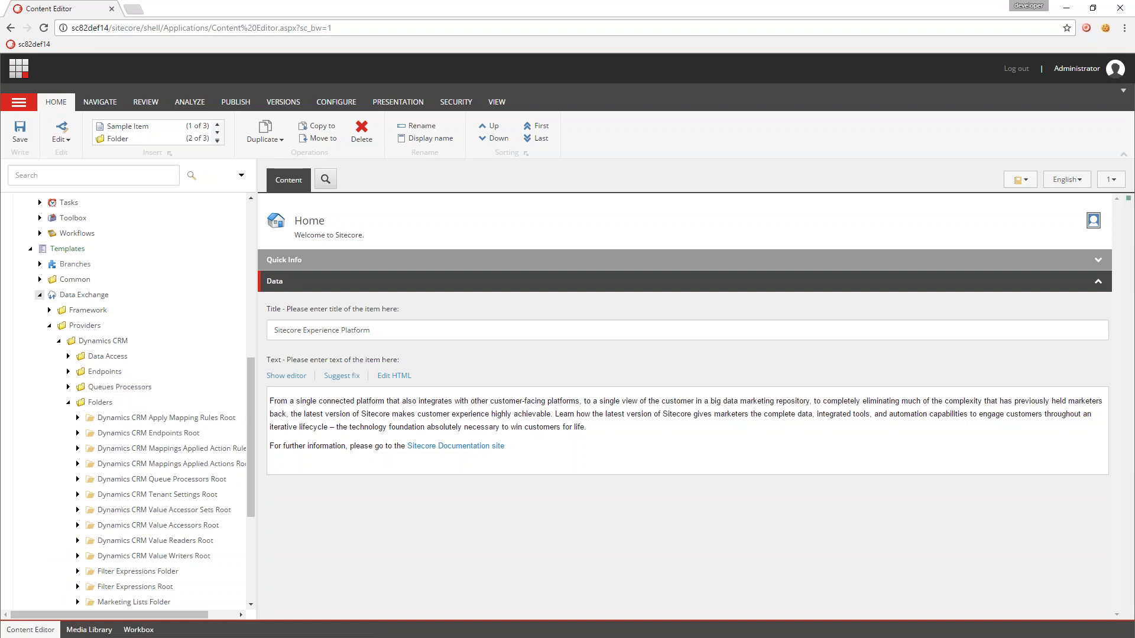
# Step: Collapse the Data Exchange templates and expand Branches > Data Exchange > Providers > Dynamics CRM
pyautogui.click(39, 295)
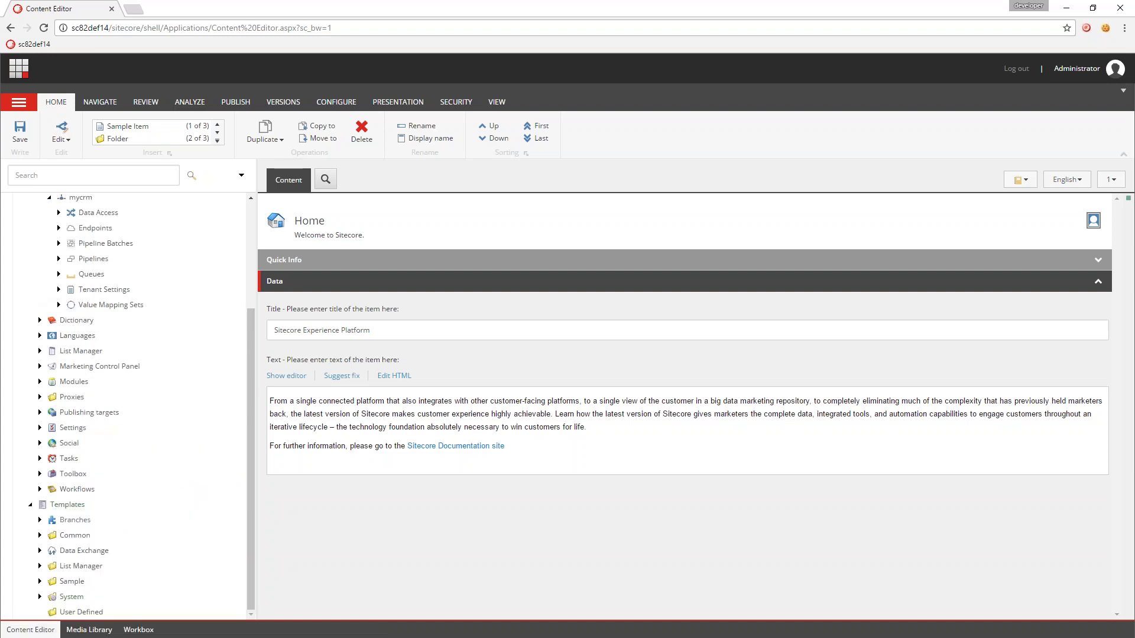
pyautogui.click(39, 519)
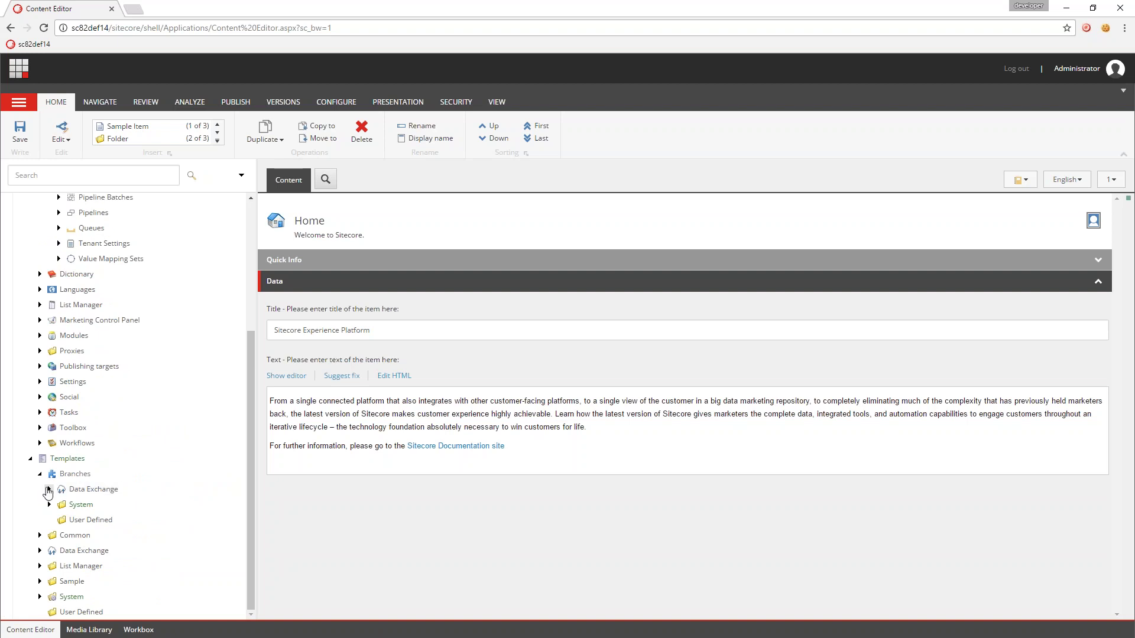
pyautogui.click(49, 489)
pyautogui.click(59, 490)
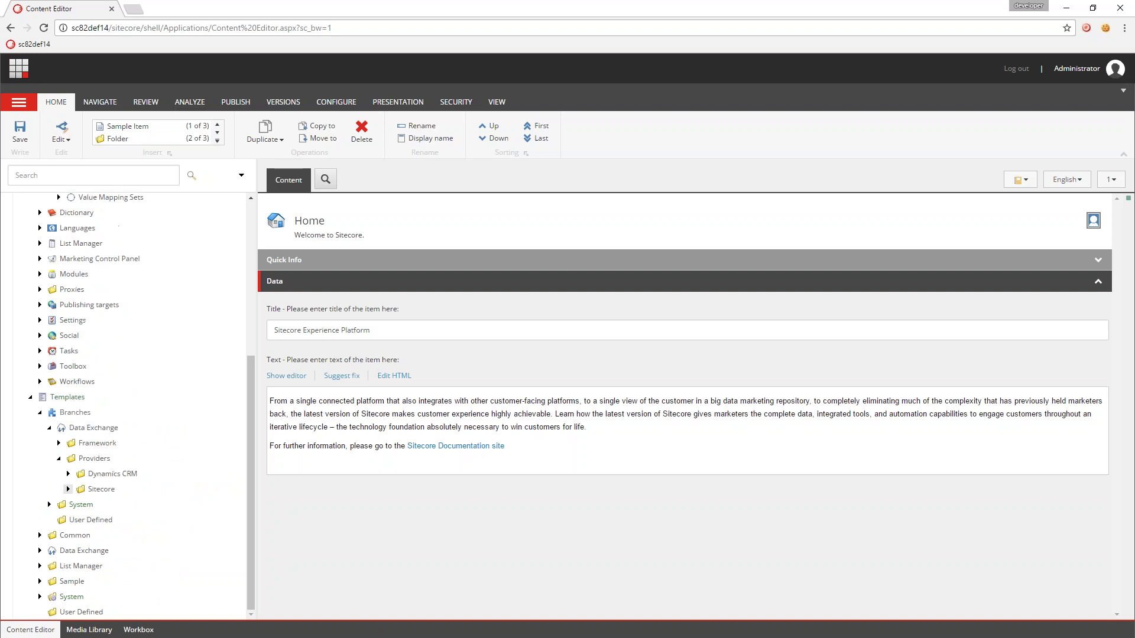
pyautogui.click(67, 474)
# Step: Look through Dynamics CRM's Branches and Commands folders, then collapse the Templates section
pyautogui.click(78, 443)
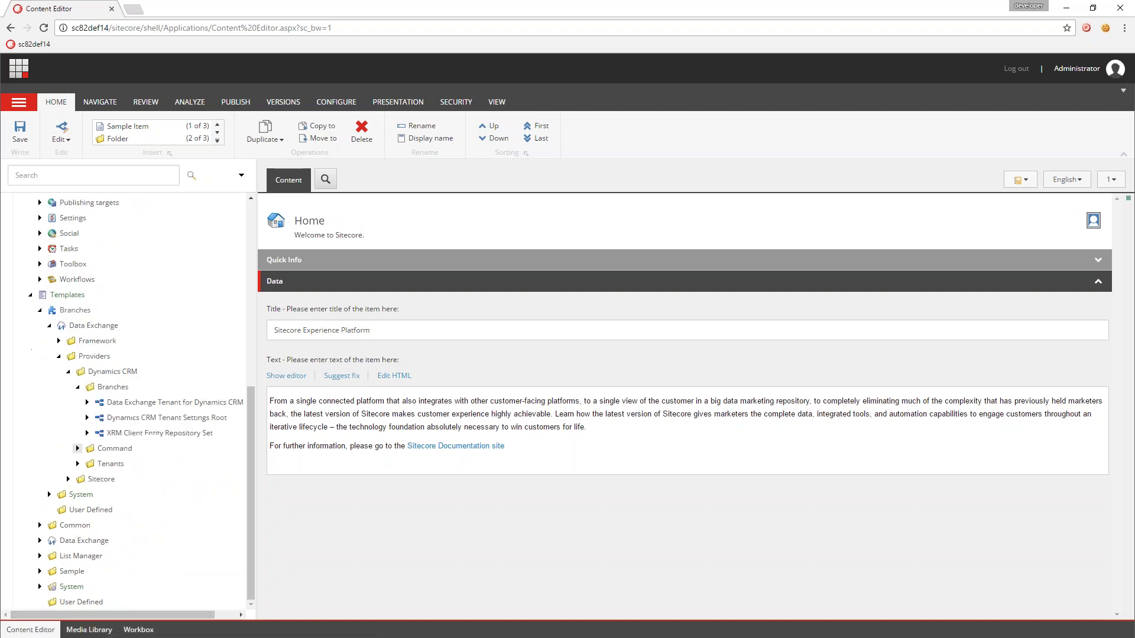
pyautogui.click(78, 388)
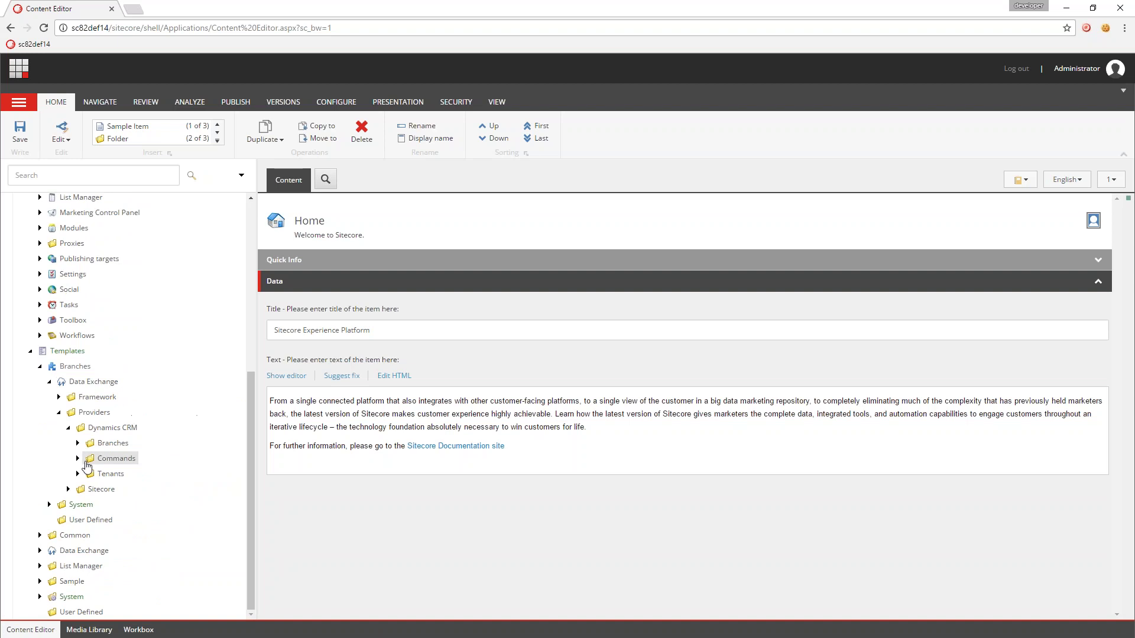
pyautogui.click(77, 402)
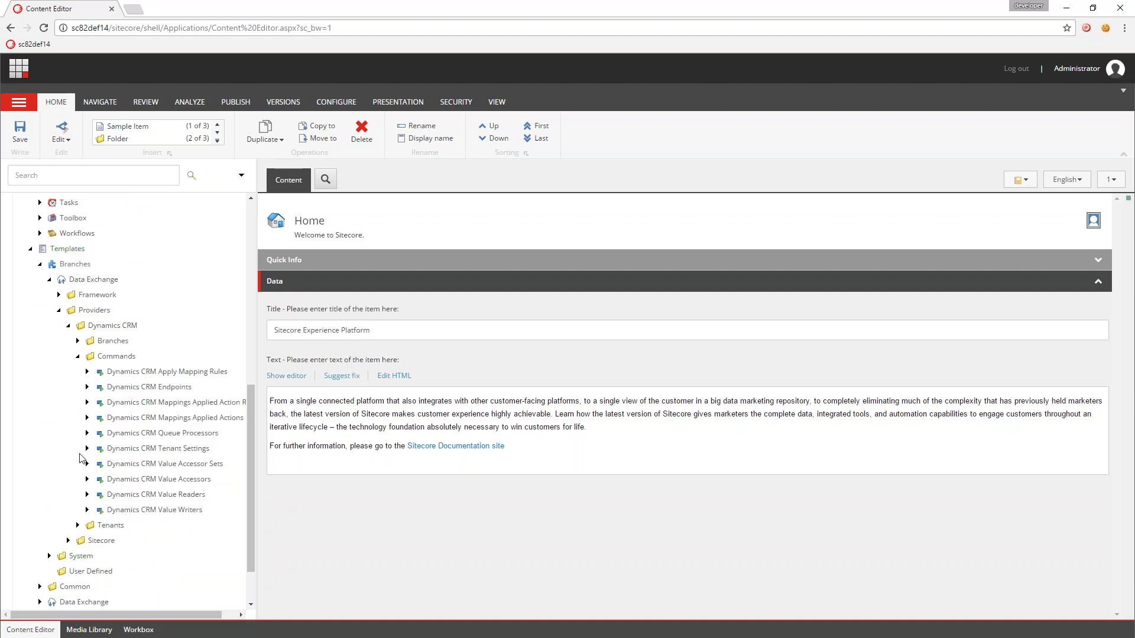
pyautogui.click(77, 356)
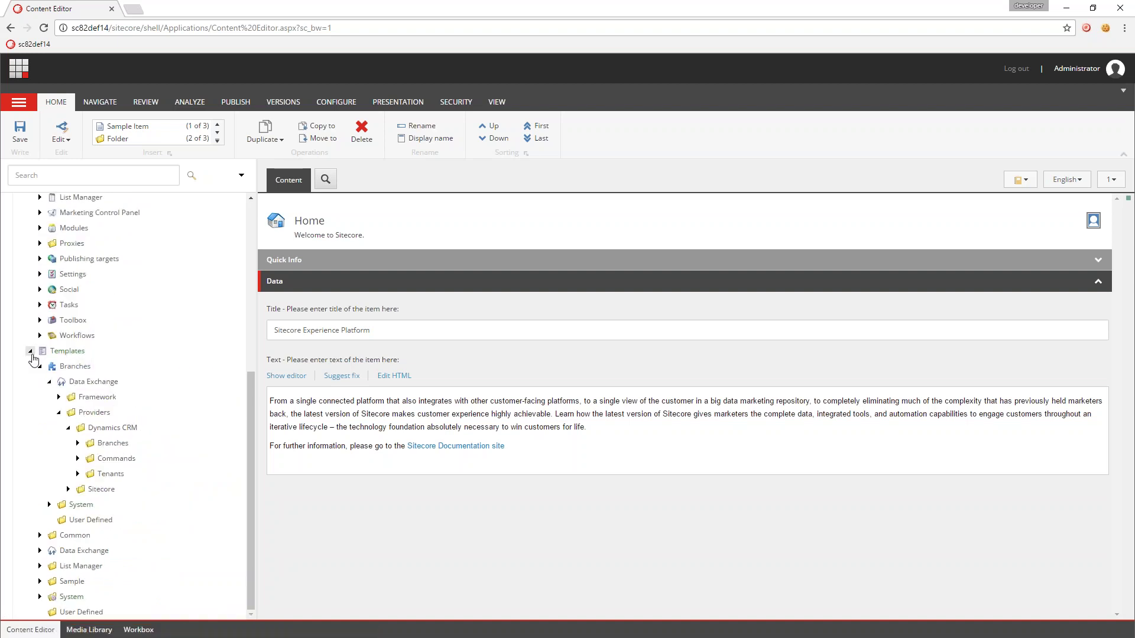
pyautogui.click(30, 351)
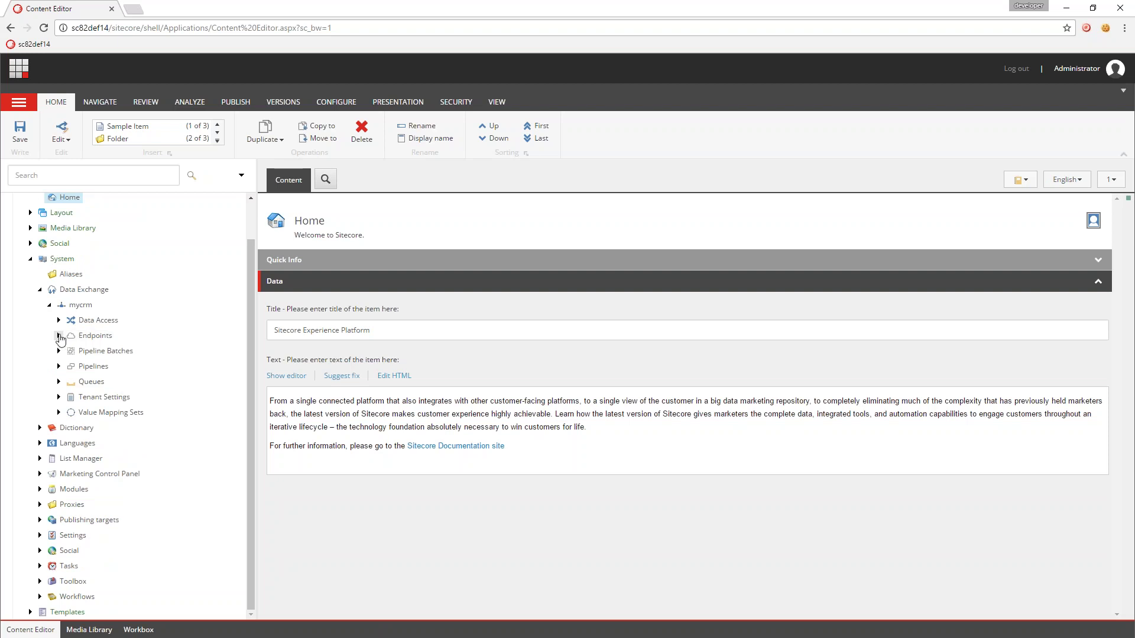
# Step: View mycrm's Endpoints > Providers folder with Dynamics CRM and Sitecore, then collapse mycrm
pyautogui.click(58, 335)
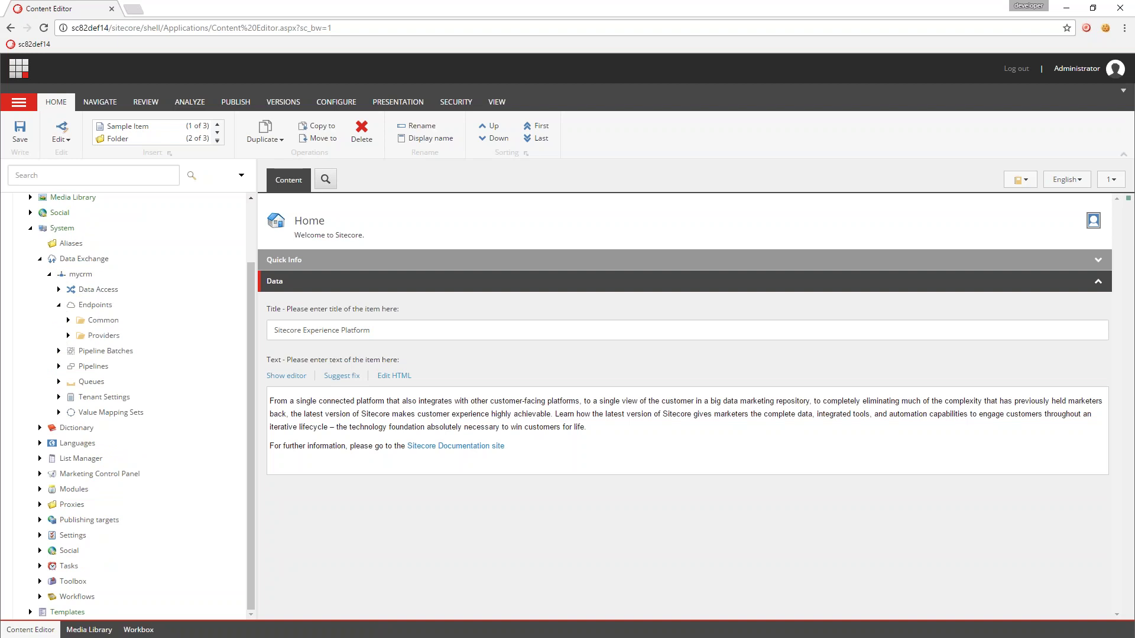
pyautogui.click(68, 335)
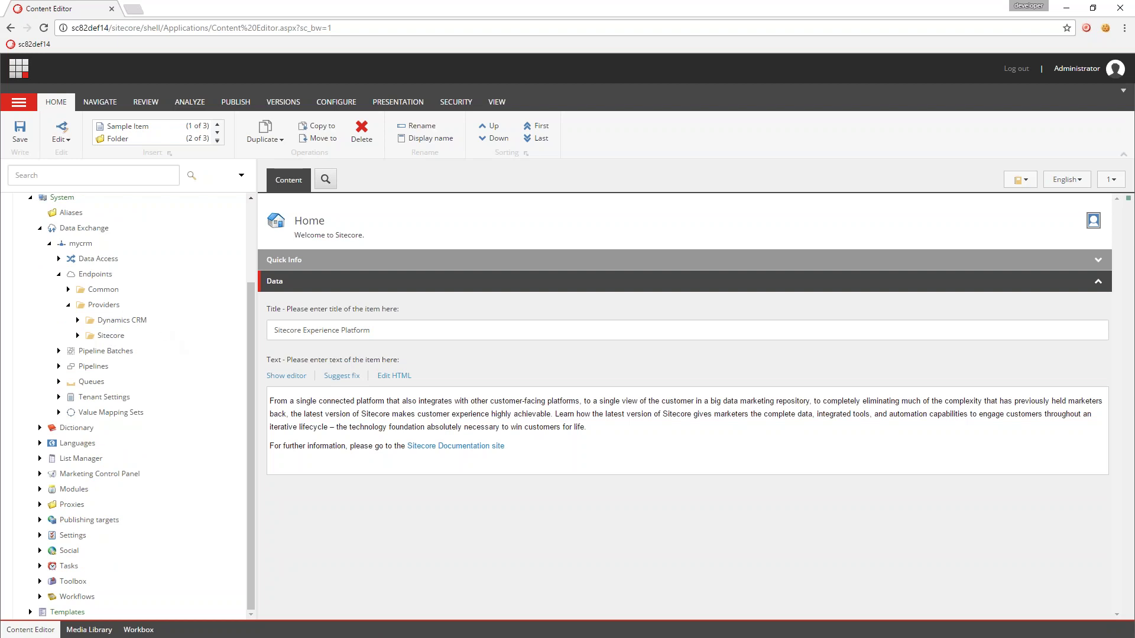
pyautogui.click(102, 305)
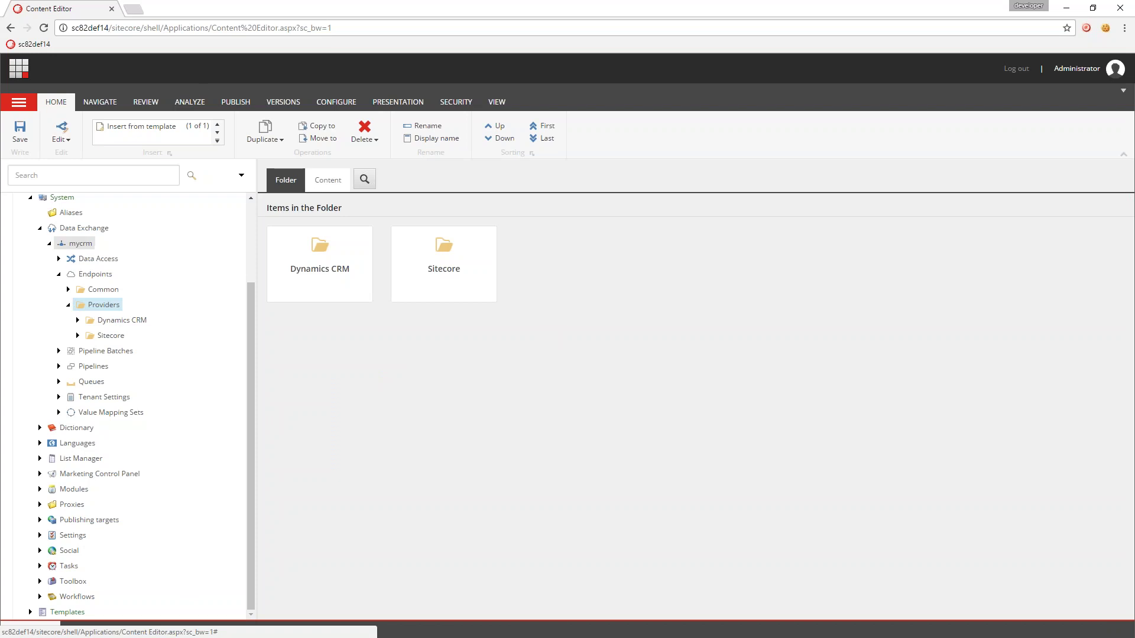
pyautogui.click(49, 243)
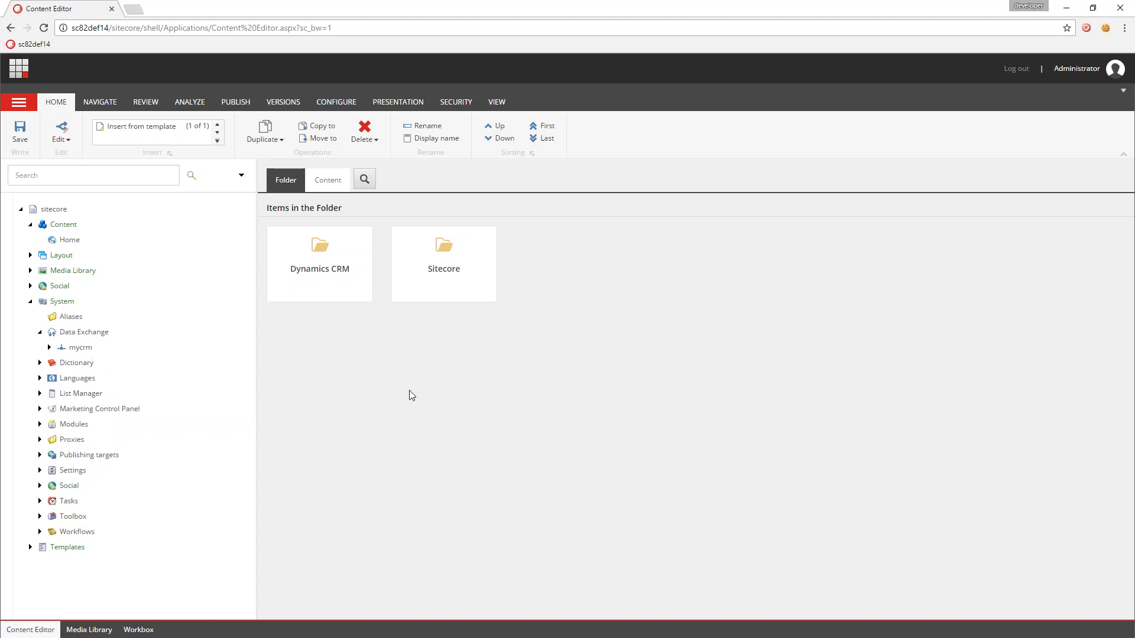
# Step: Enable the Data Exchange SDK tab from the ribbon's context menu
pyautogui.rightClick(537, 103)
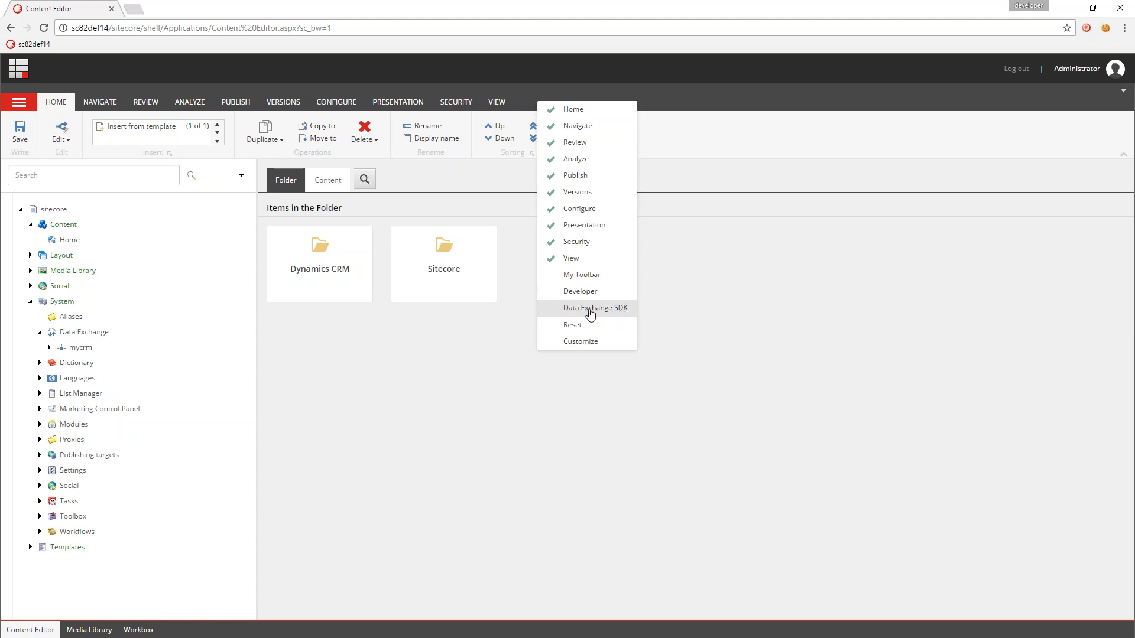
pyautogui.click(590, 308)
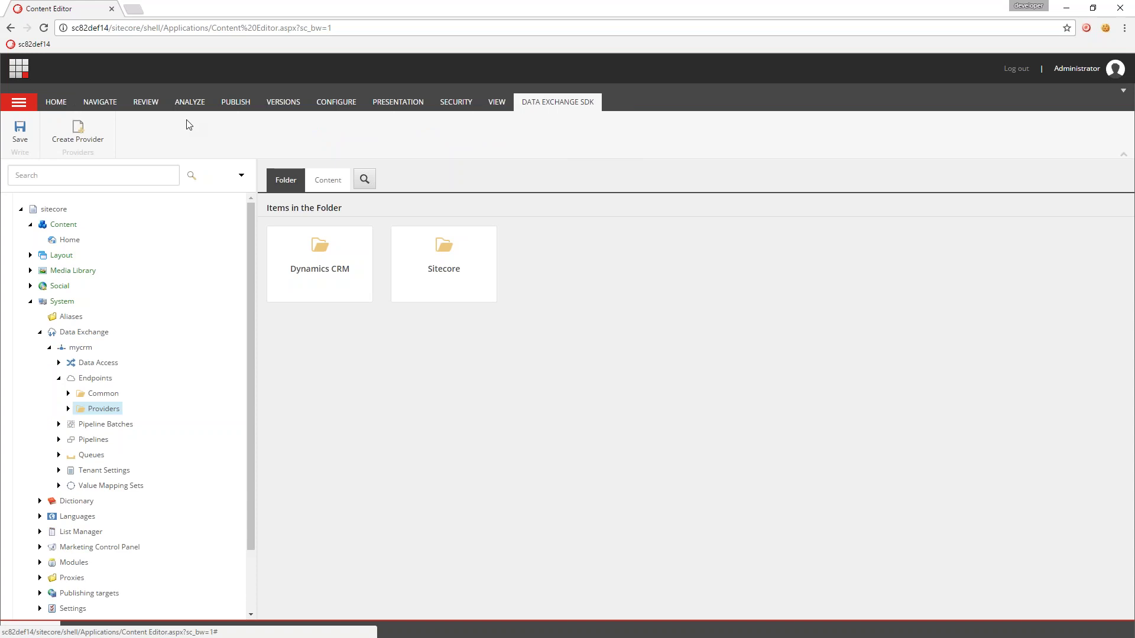
# Step: Create a provider named 'File System' with Create Provider and view its full creation log
pyautogui.click(88, 147)
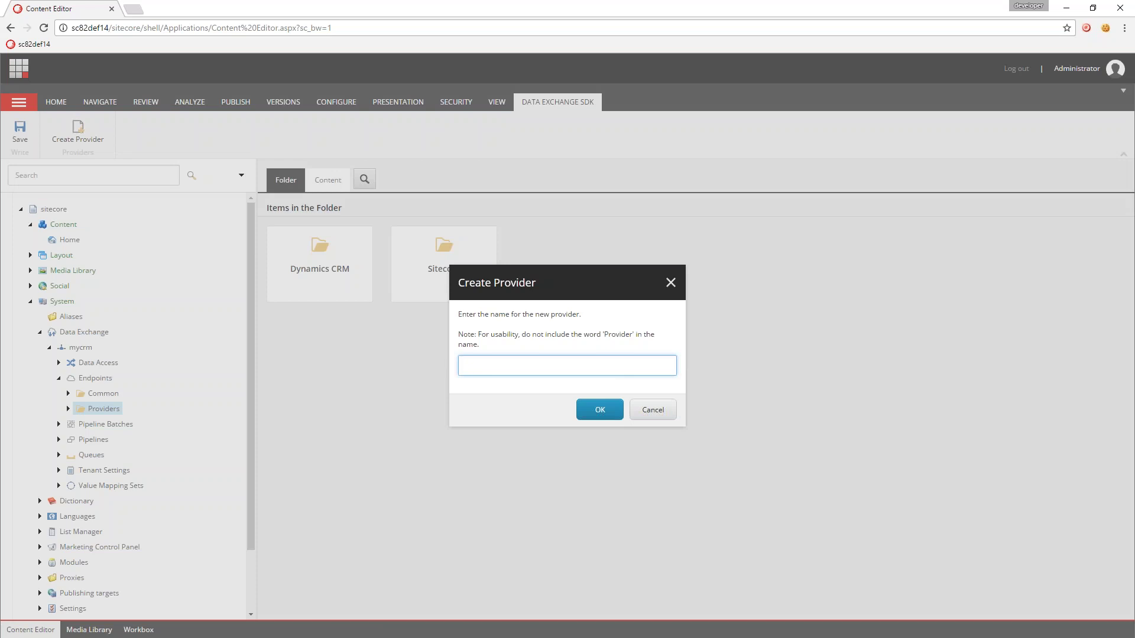
pyautogui.write('File System')
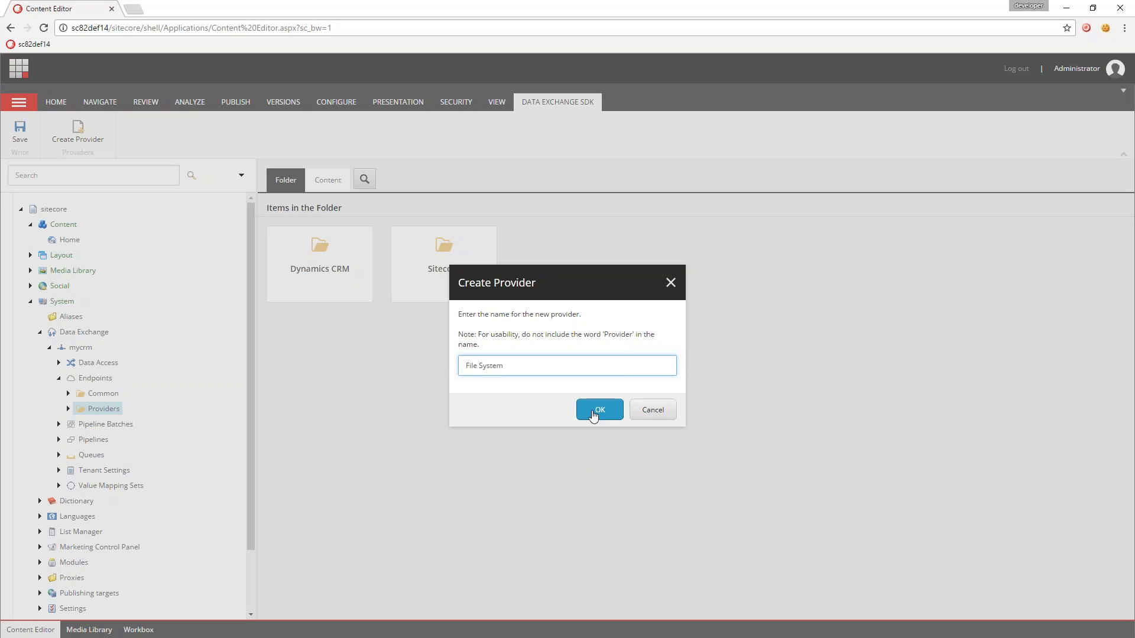
pyautogui.click(591, 410)
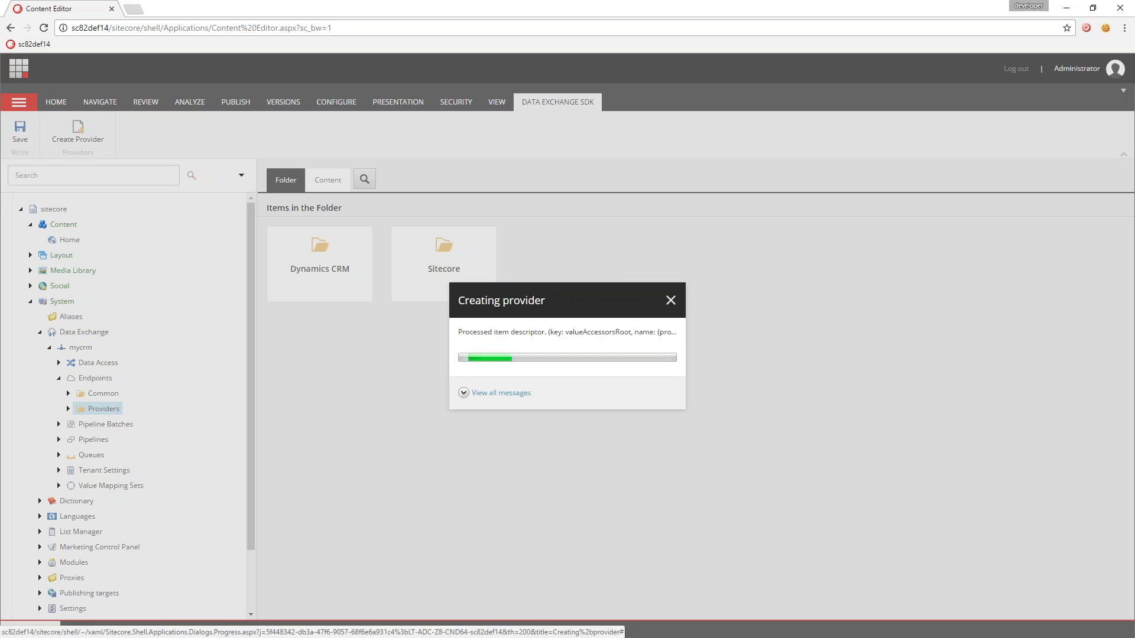
pyautogui.click(501, 393)
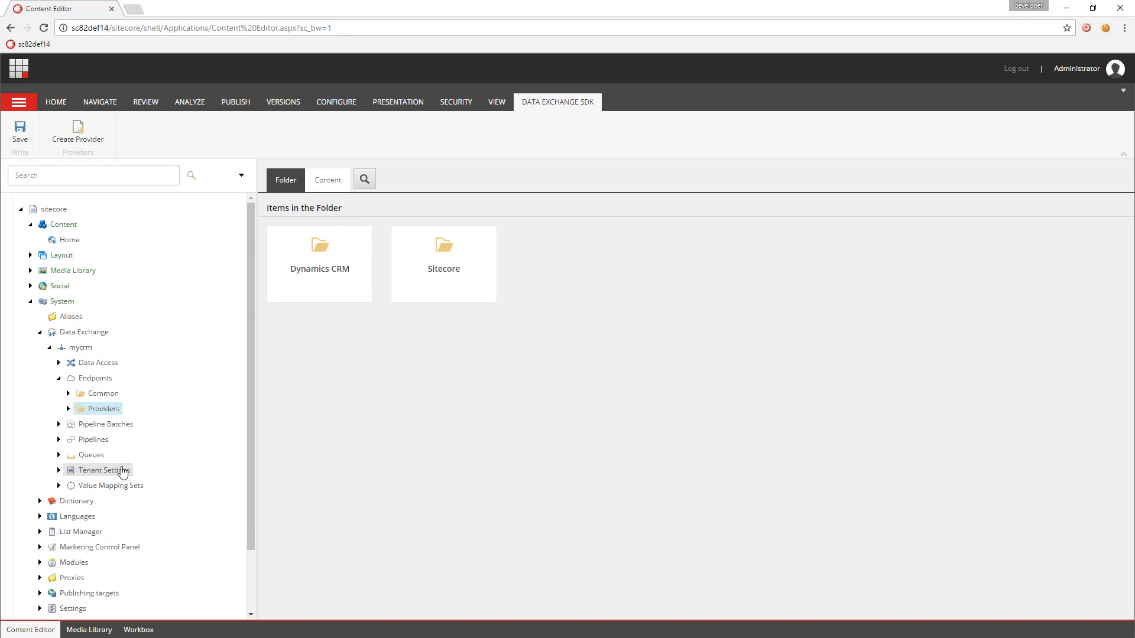
# Step: Inspect the new File System provider's Data Access and Folders templates under Templates > Data Exchange > Providers
pyautogui.scroll(-1, 133, 480)
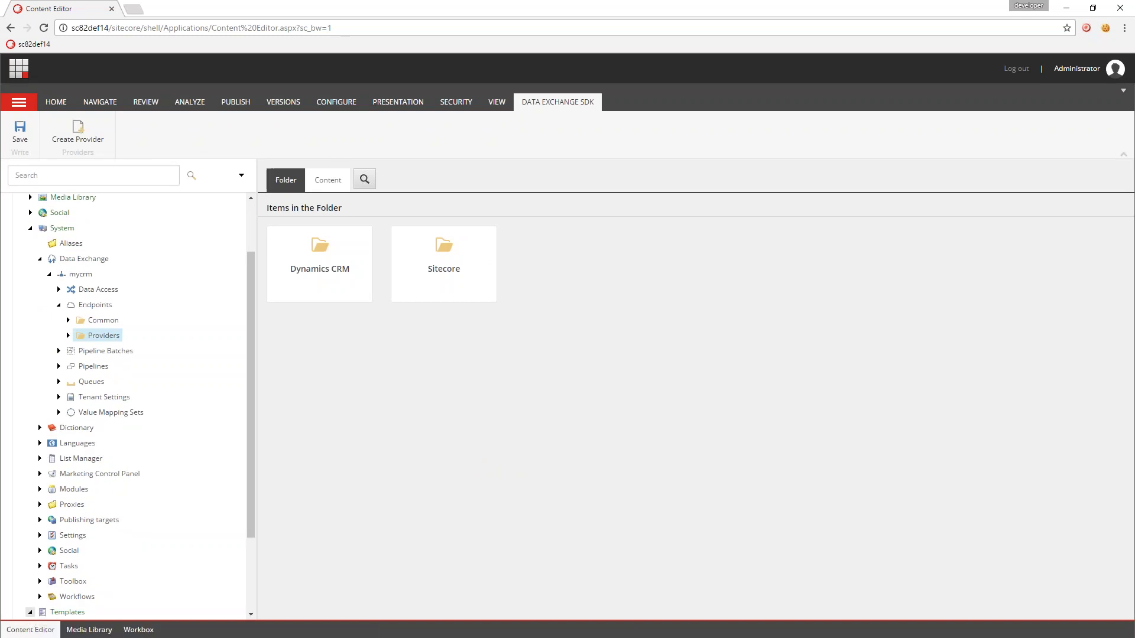
pyautogui.scroll(-2, 29, 612)
pyautogui.click(40, 550)
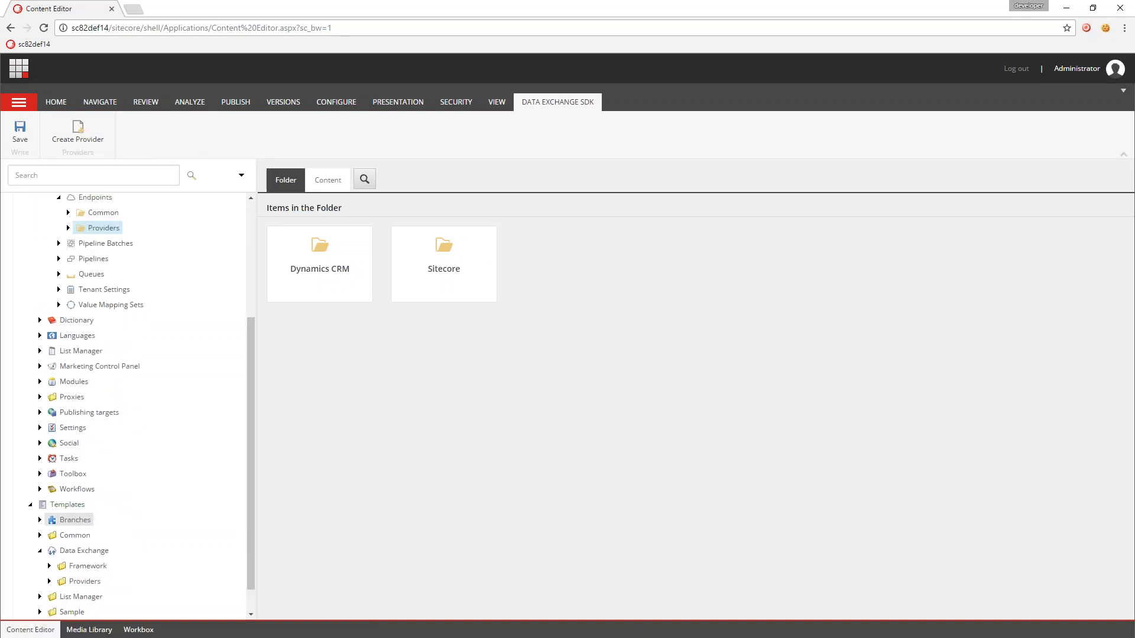
pyautogui.click(49, 551)
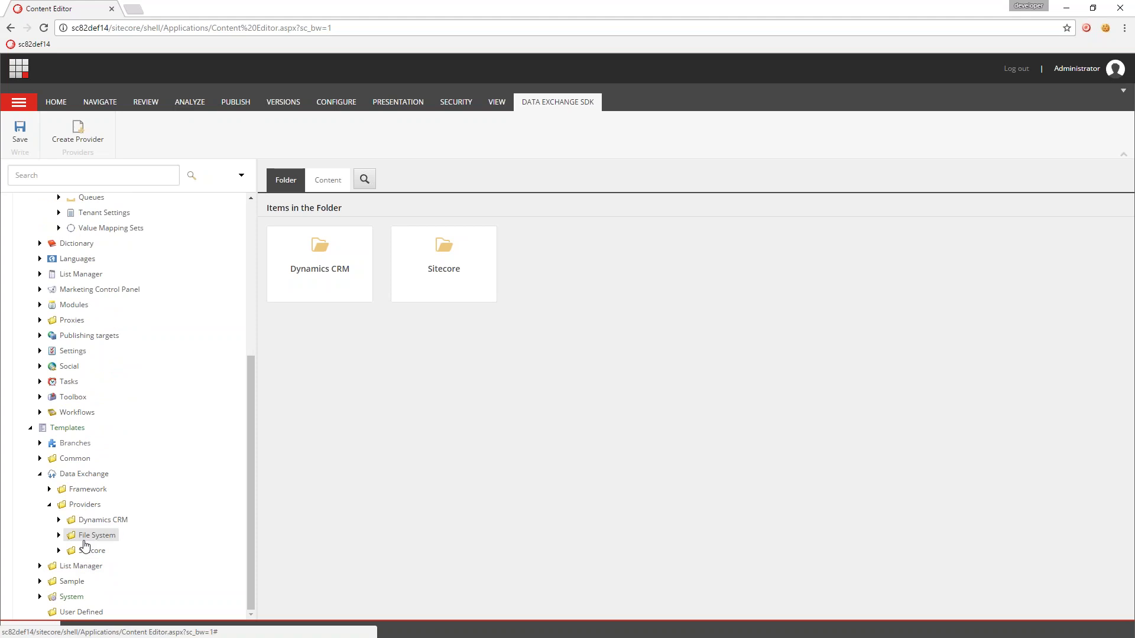
pyautogui.click(58, 536)
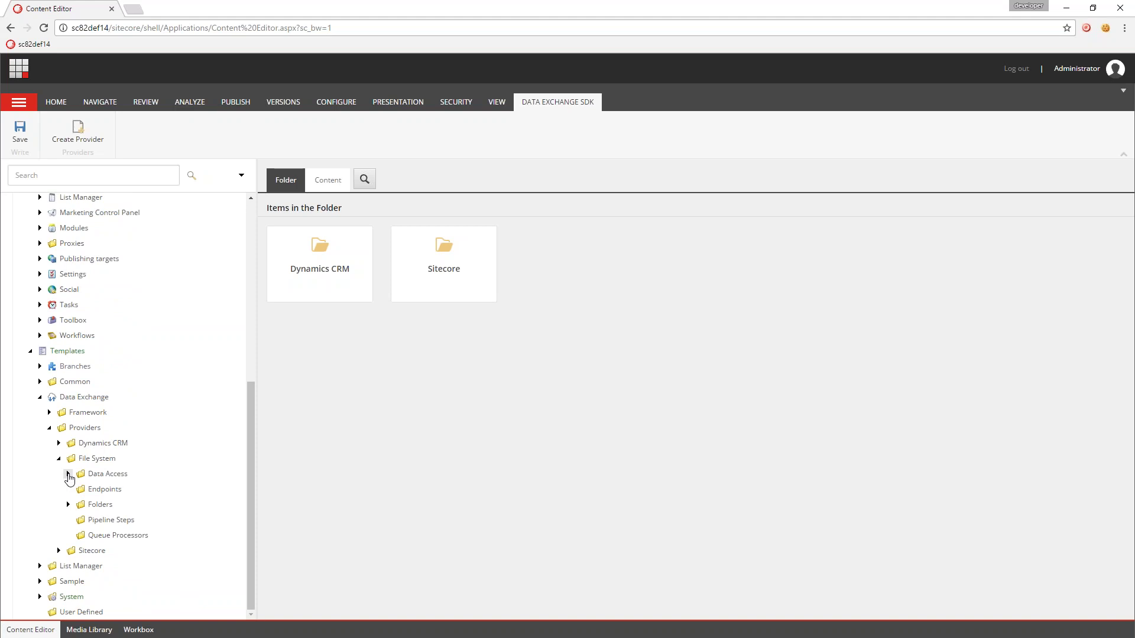
pyautogui.click(68, 473)
pyautogui.click(67, 474)
pyautogui.click(68, 504)
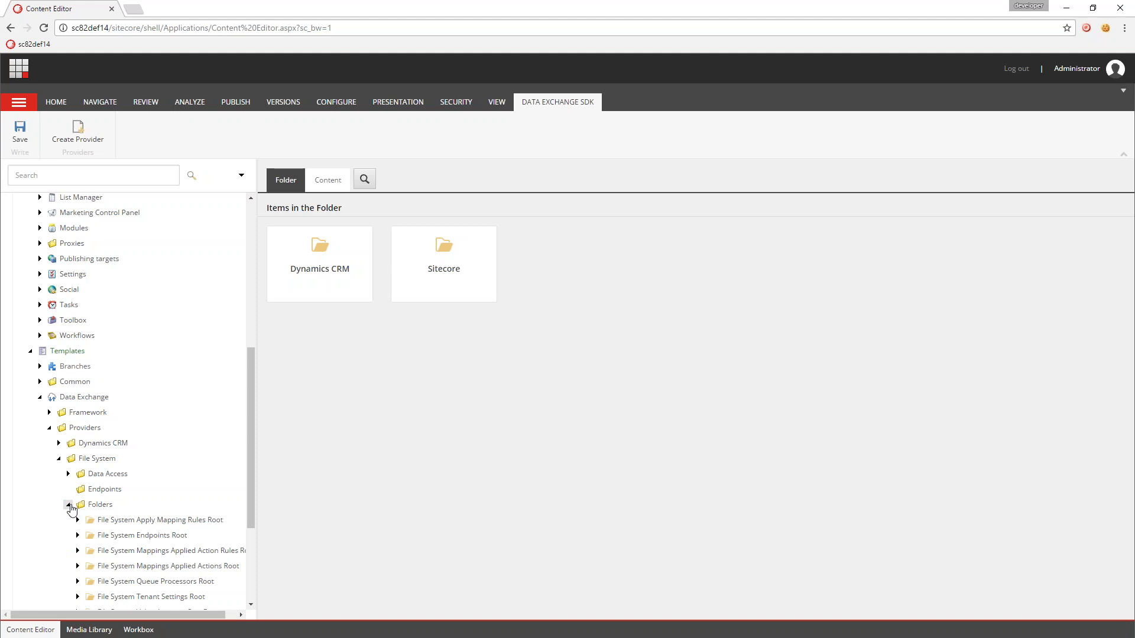
pyautogui.click(68, 504)
# Step: Browse Branches > Data Exchange > Providers > File System > Commands, then collapse Templates
pyautogui.click(39, 397)
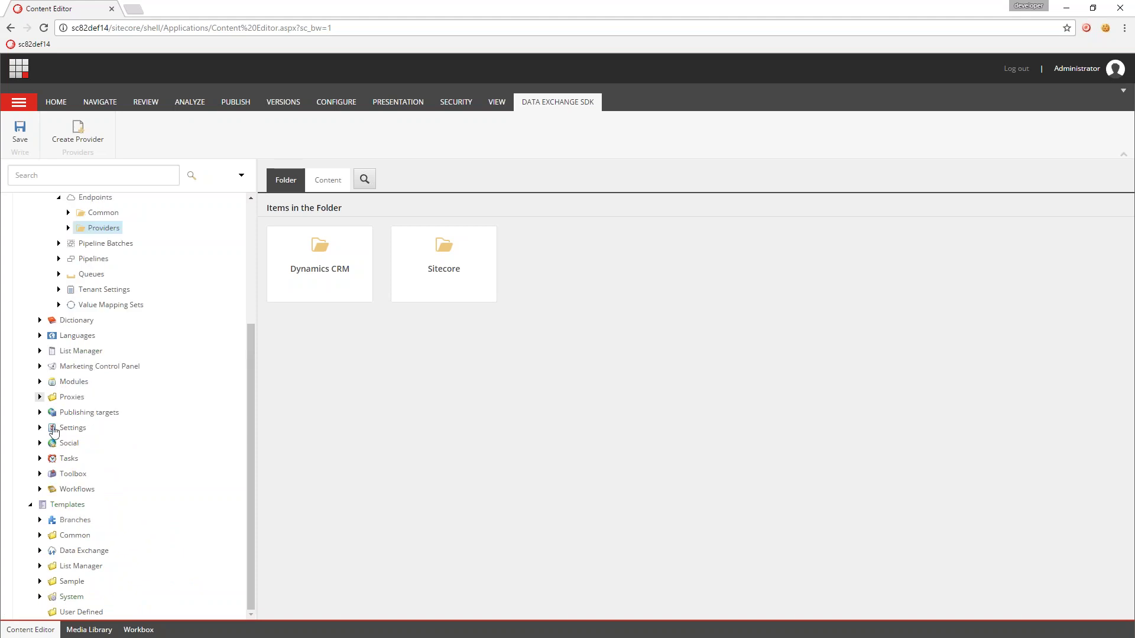
pyautogui.click(39, 520)
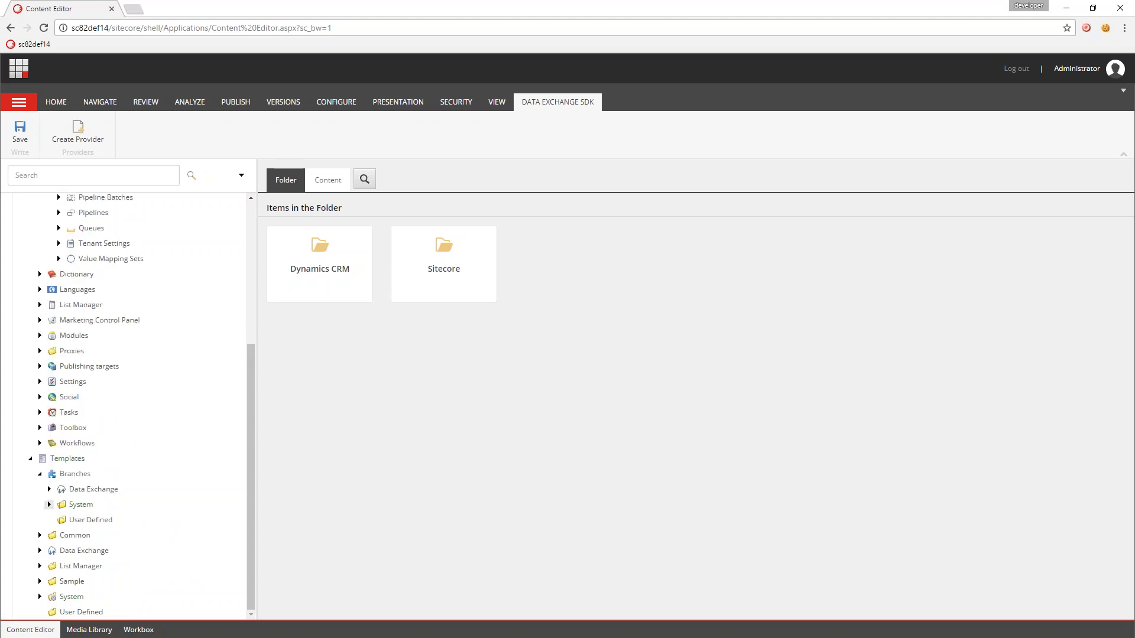
pyautogui.click(50, 489)
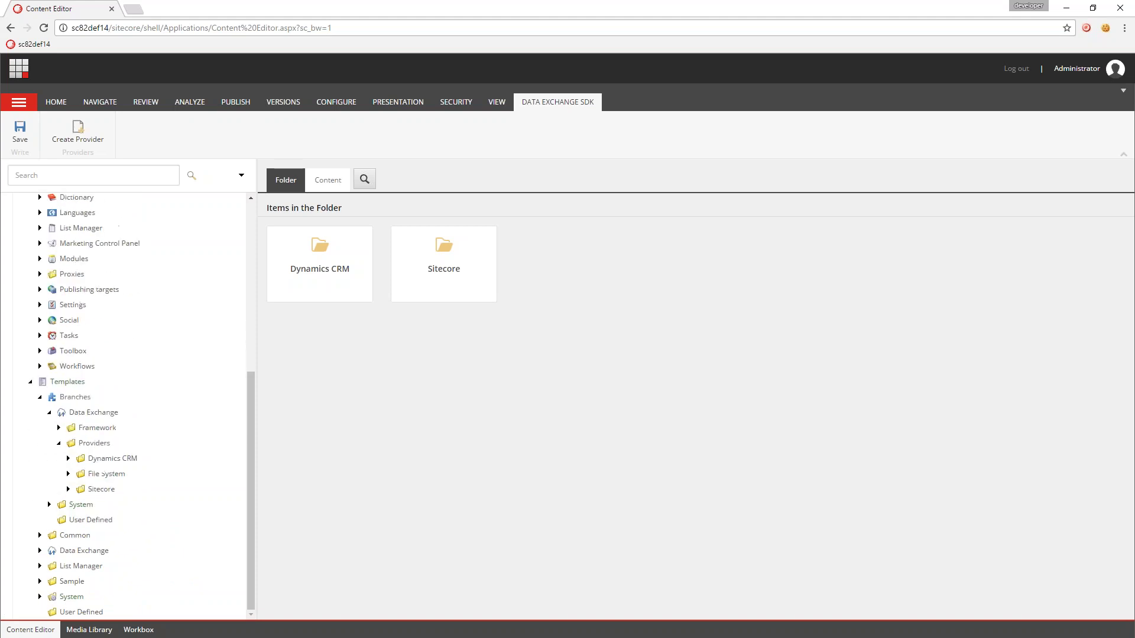
pyautogui.click(68, 474)
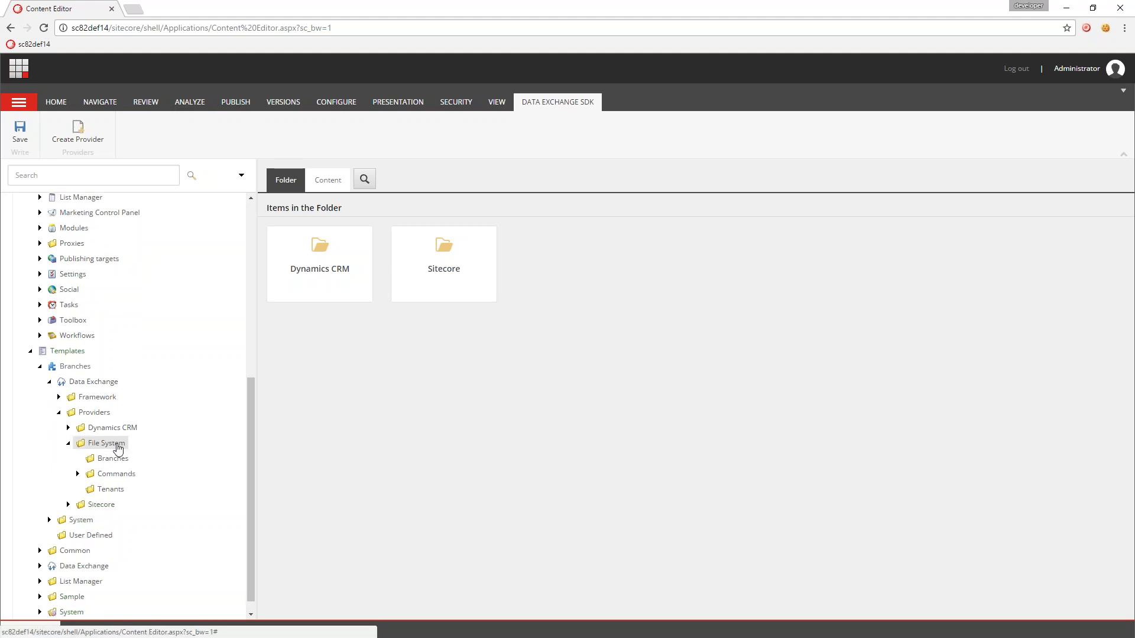
pyautogui.click(78, 473)
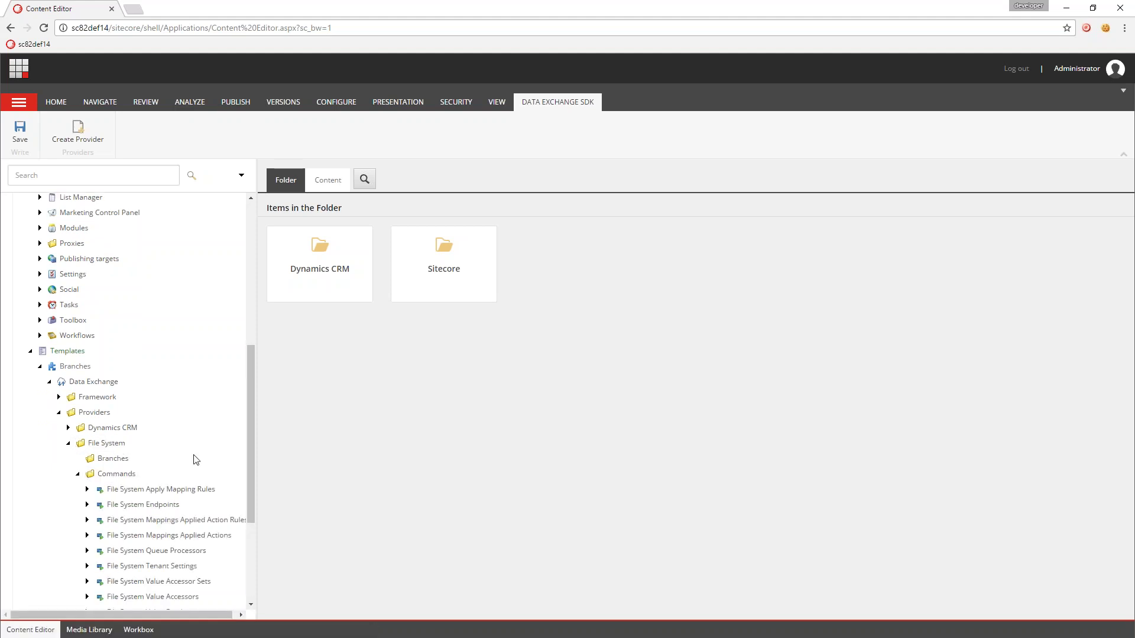
pyautogui.scroll(-2, 196, 460)
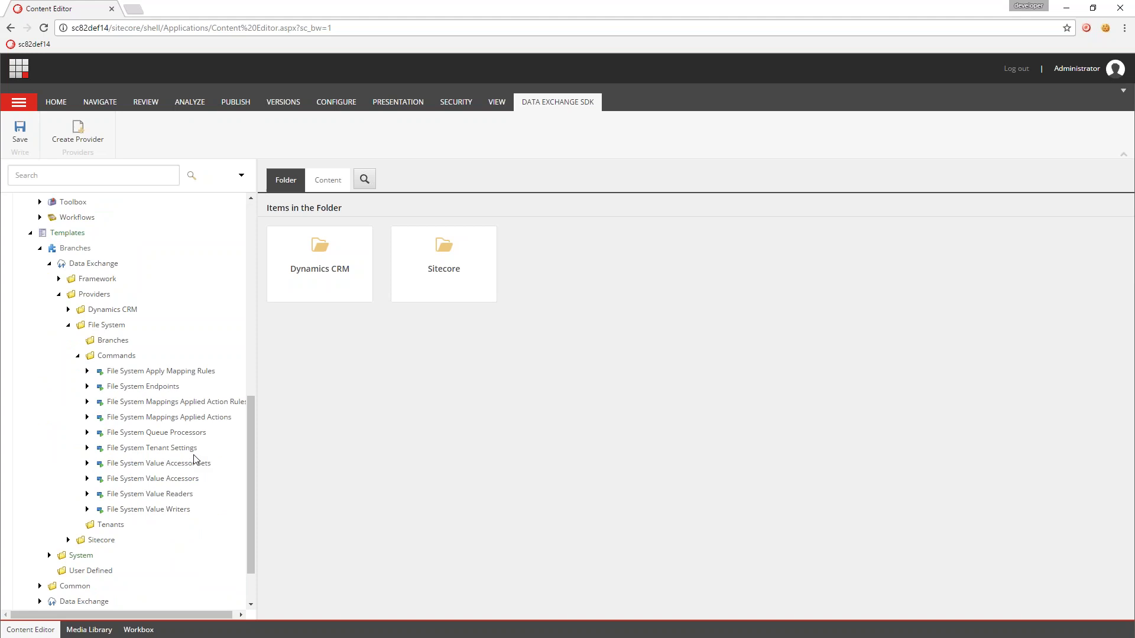
pyautogui.click(30, 233)
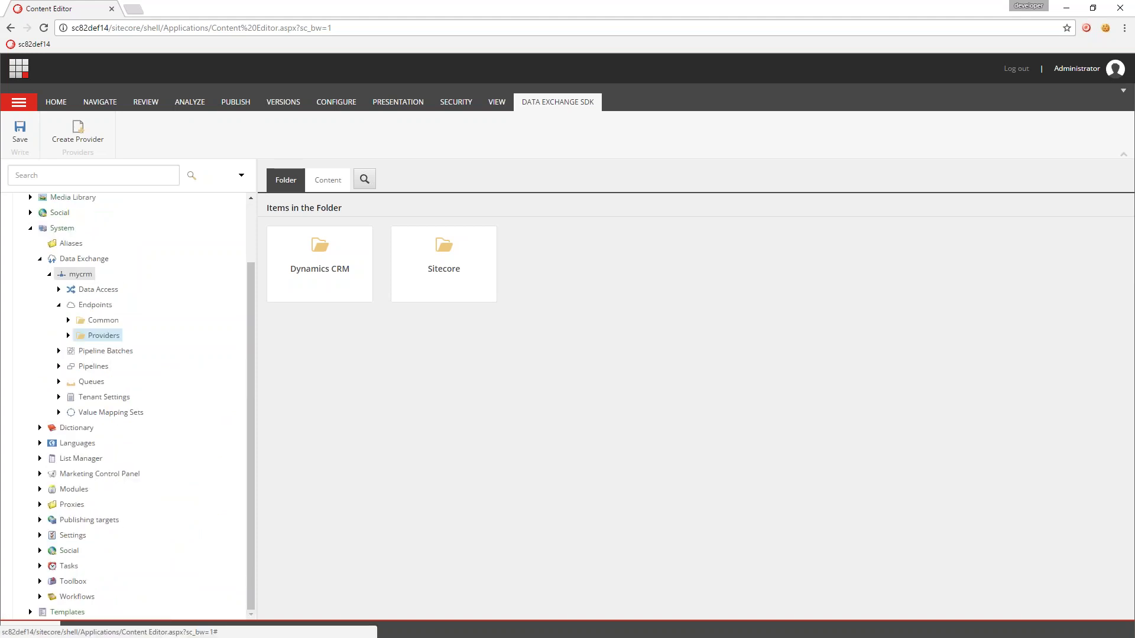
# Step: Insert a File System Endpoints folder under mycrm > Endpoints > Providers
pyautogui.click(80, 274)
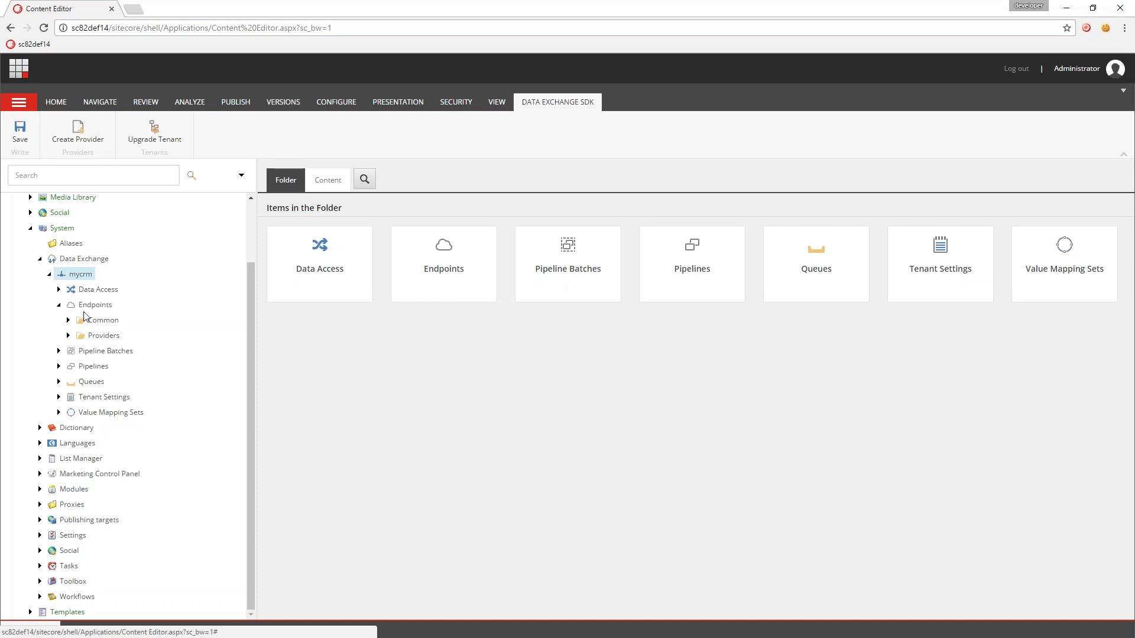
pyautogui.click(92, 306)
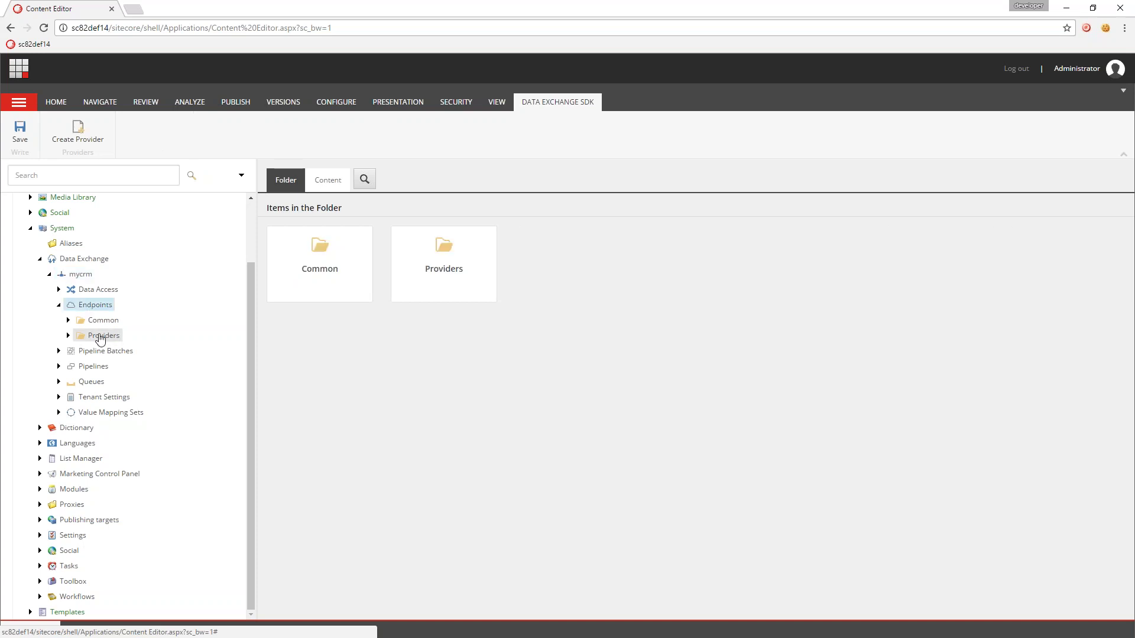
pyautogui.click(100, 335)
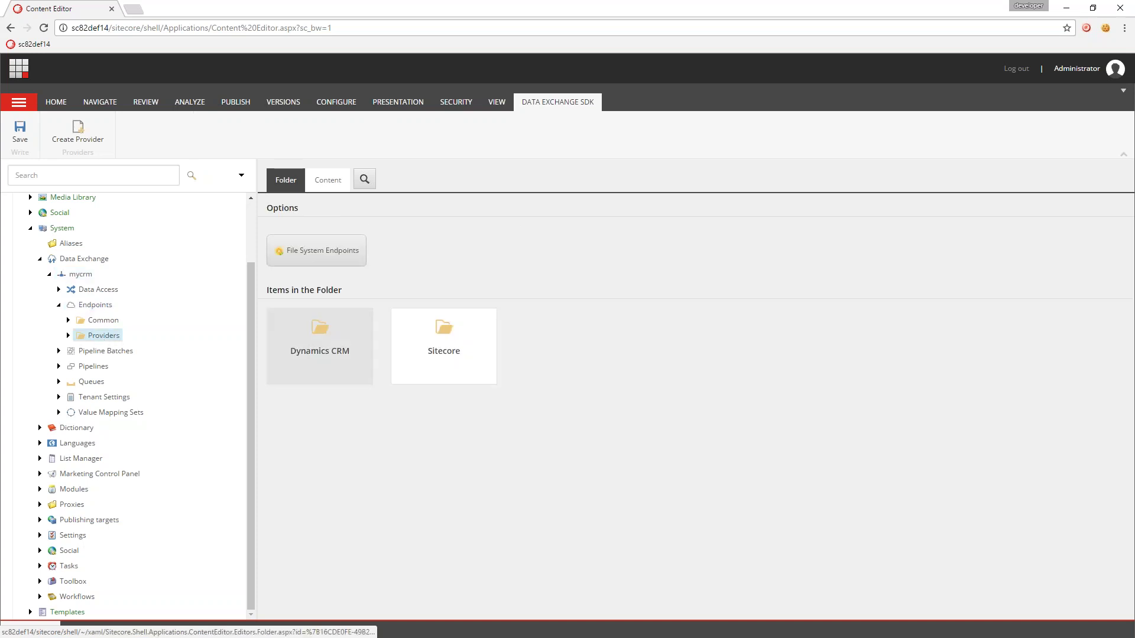
pyautogui.click(297, 265)
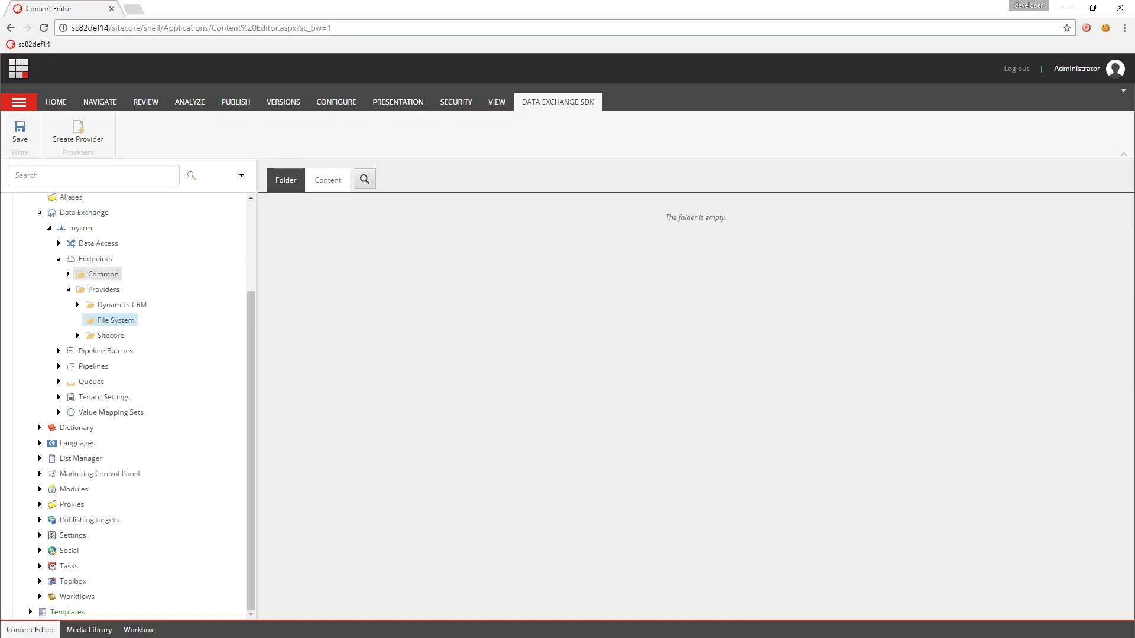
# Step: Select mycrm's Data Access > Apply Mapping Rules > Providers and choose the File System Apply Mapping Rules option
pyautogui.click(58, 243)
pyautogui.scroll(3, 198, 267)
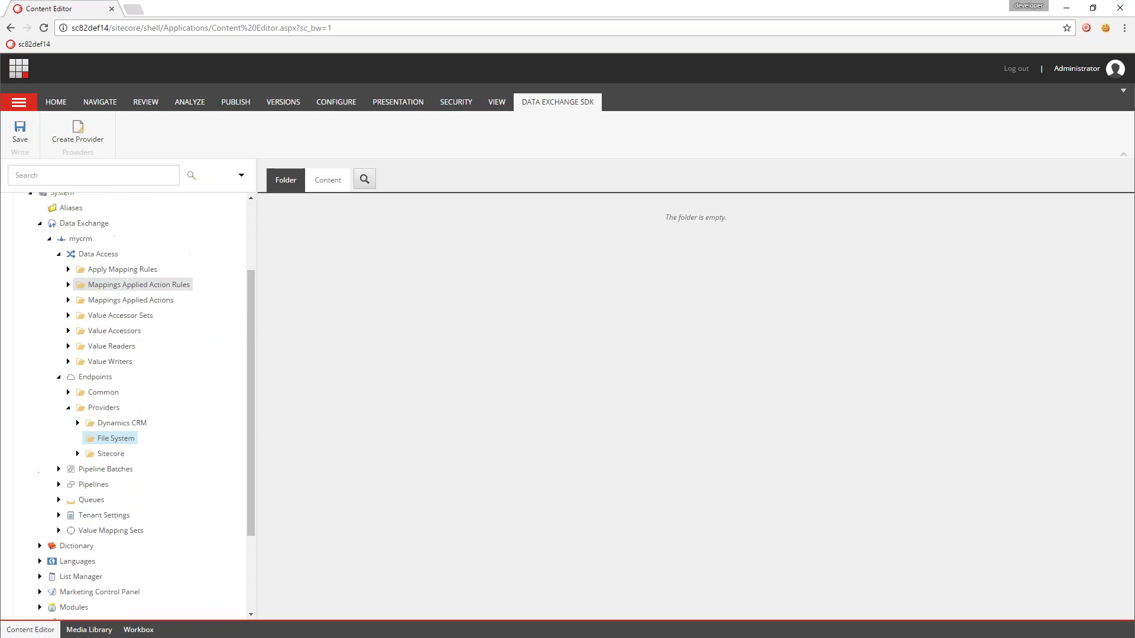
pyautogui.click(68, 269)
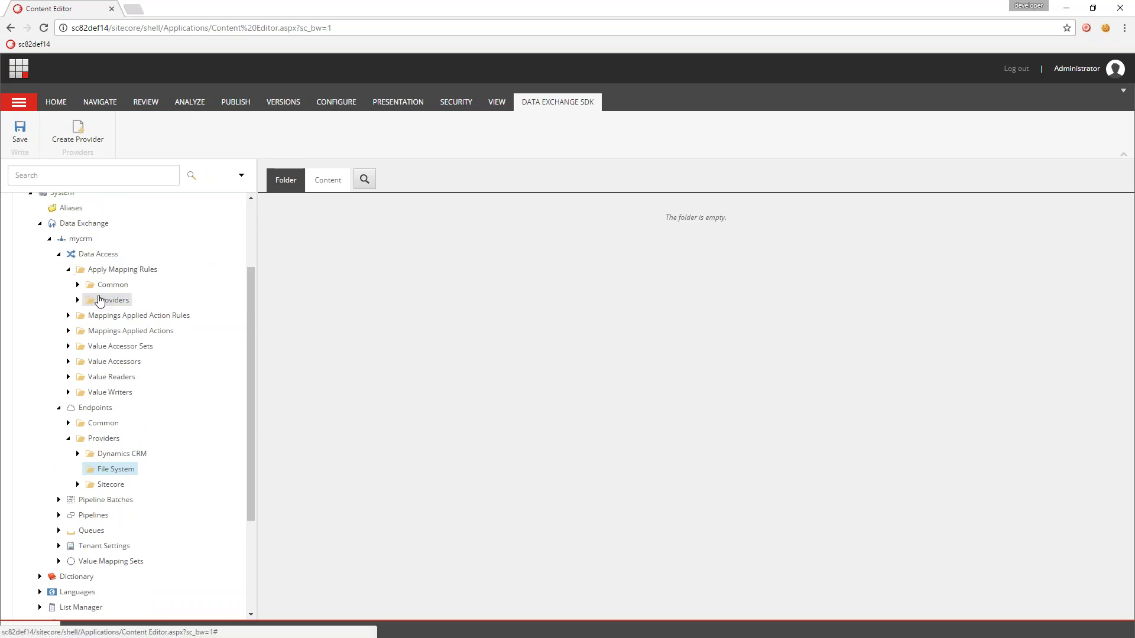
pyautogui.click(78, 300)
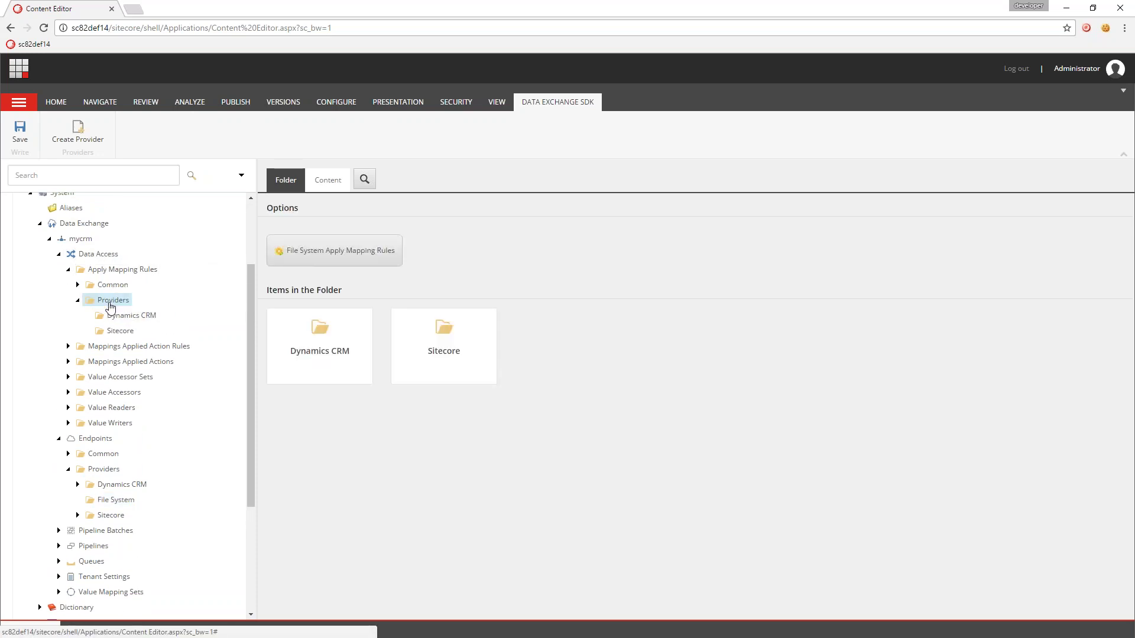
pyautogui.click(331, 260)
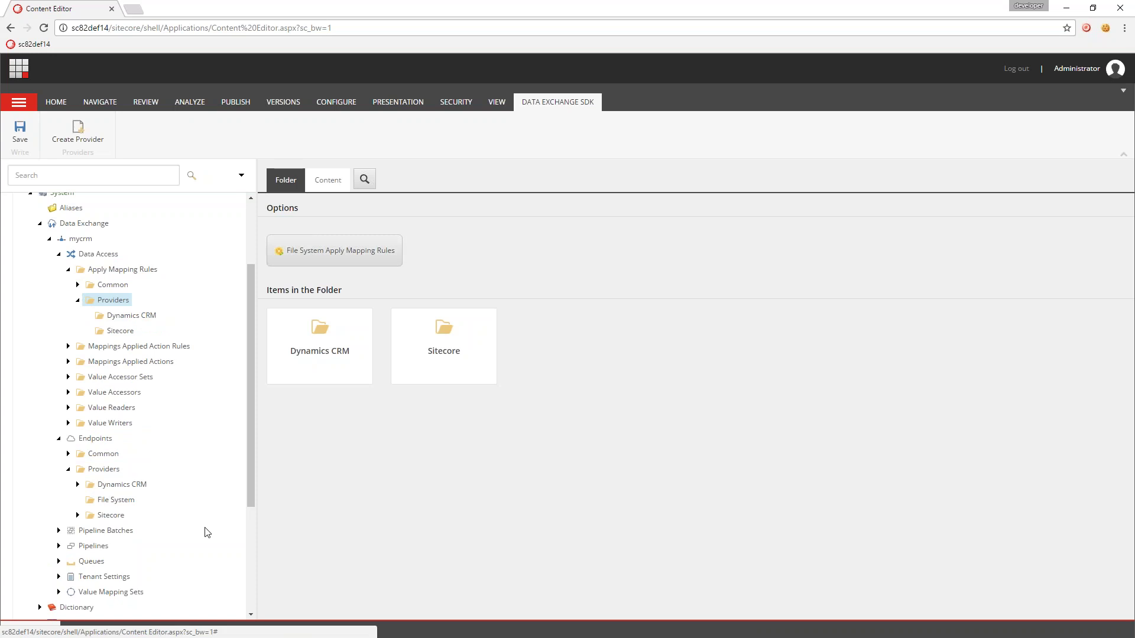